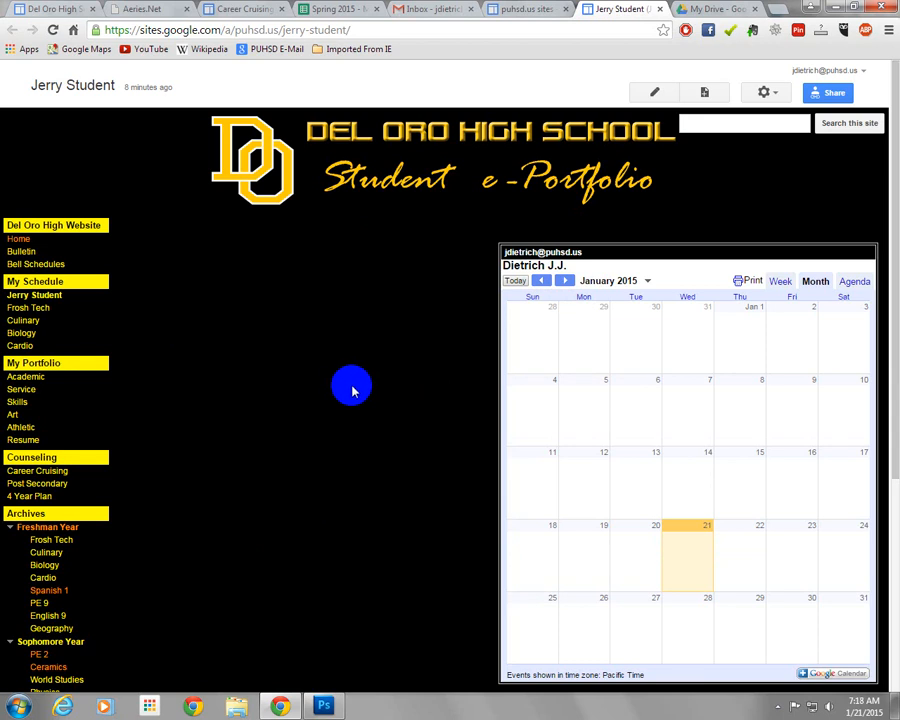
Search the web for pixlr in a new browser tab and launch the Pixlr Editor web app from pixlr.com.
left_click(778, 11)
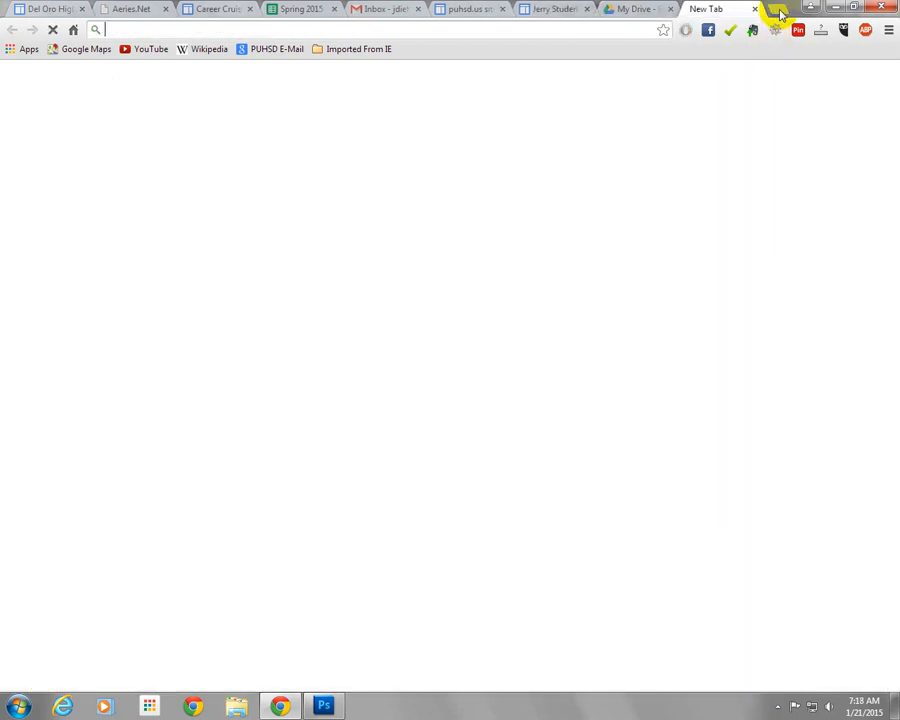
type("pixlr")
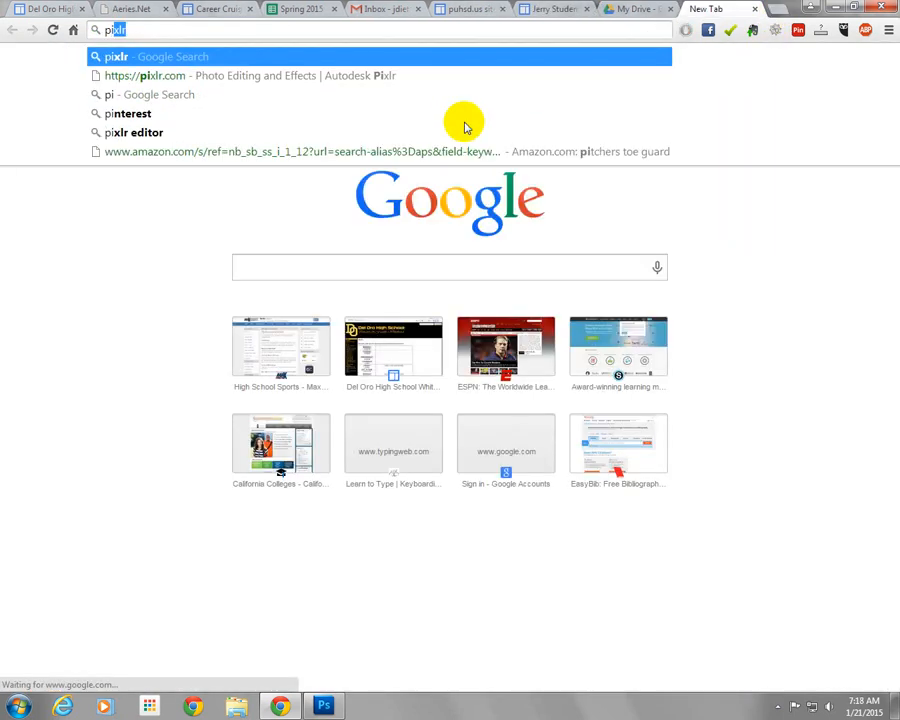
key("Return")
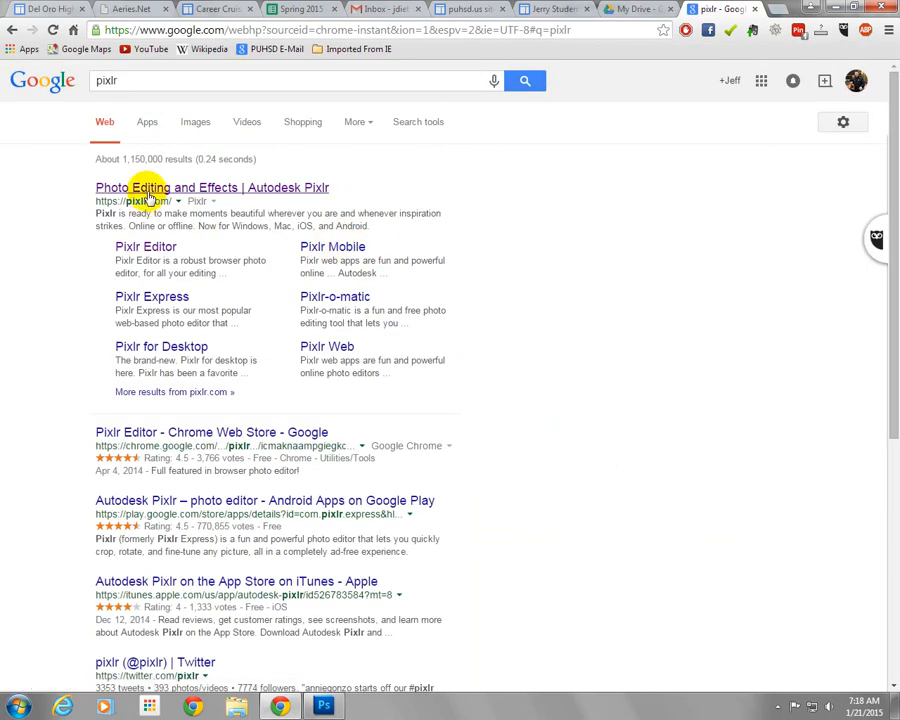
left_click(138, 189)
scroll(231, 372, "down", 2)
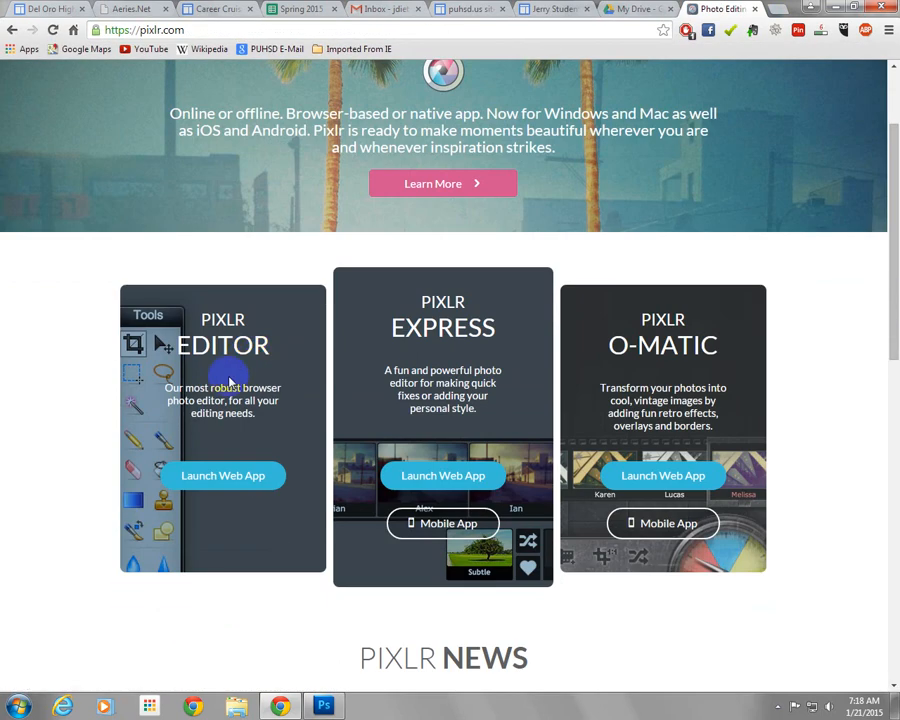
left_click(222, 477)
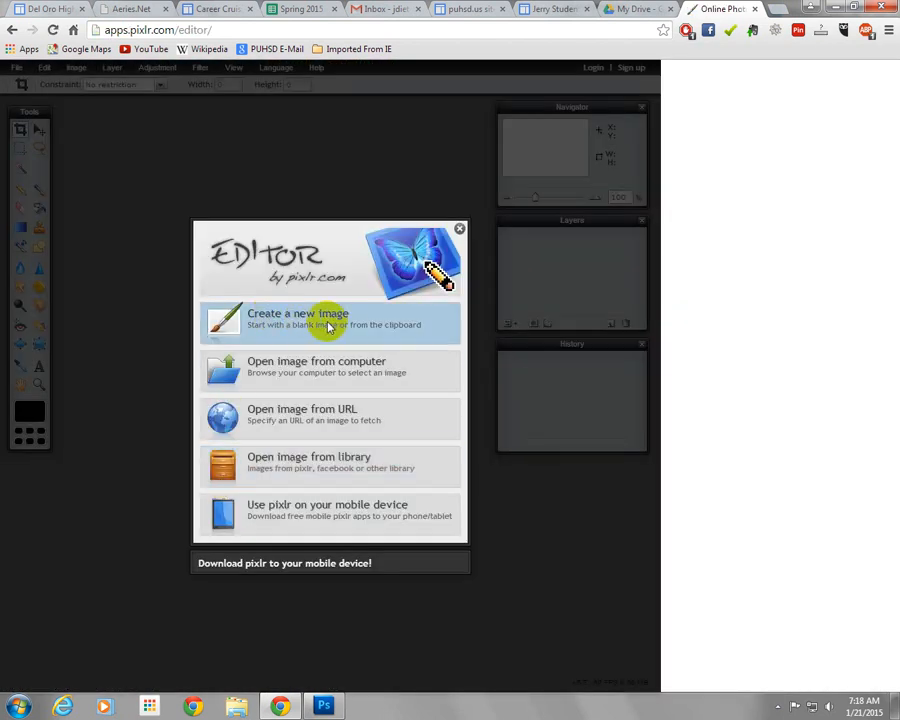
Create a transparent 288 × 432 pixel image named Self Portrait 1 and shift its window towards the middle of the workspace.
left_click(300, 318)
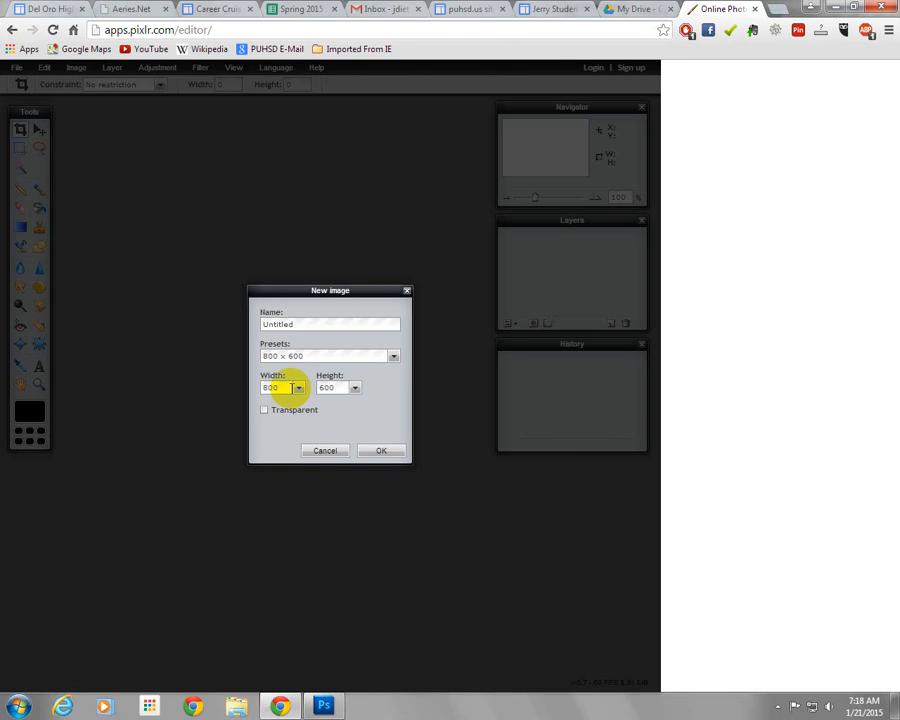
double_click(296, 322)
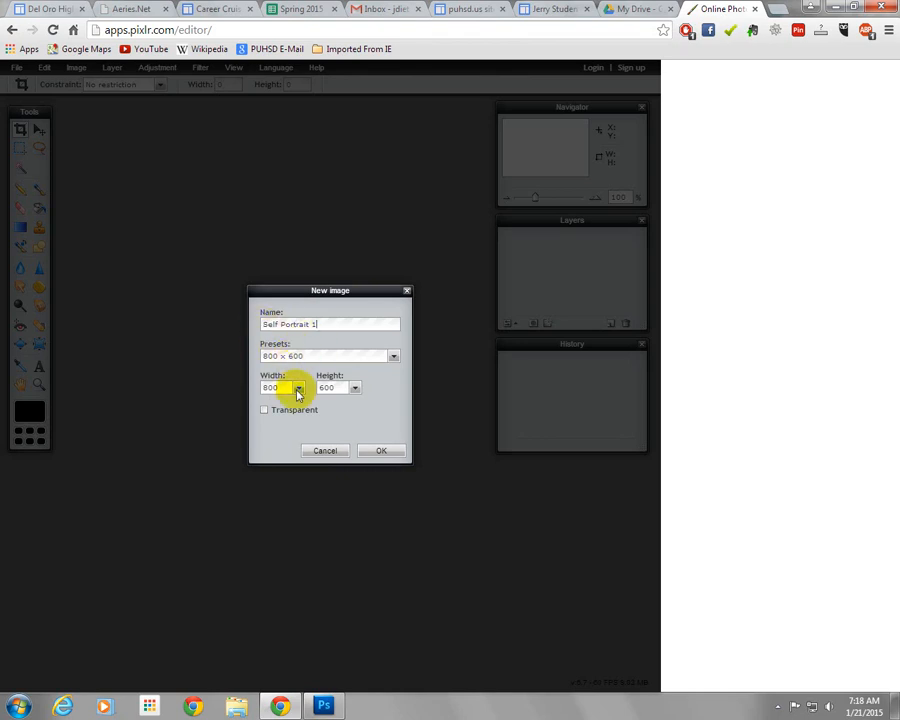
left_click_drag(296, 392, 236, 396)
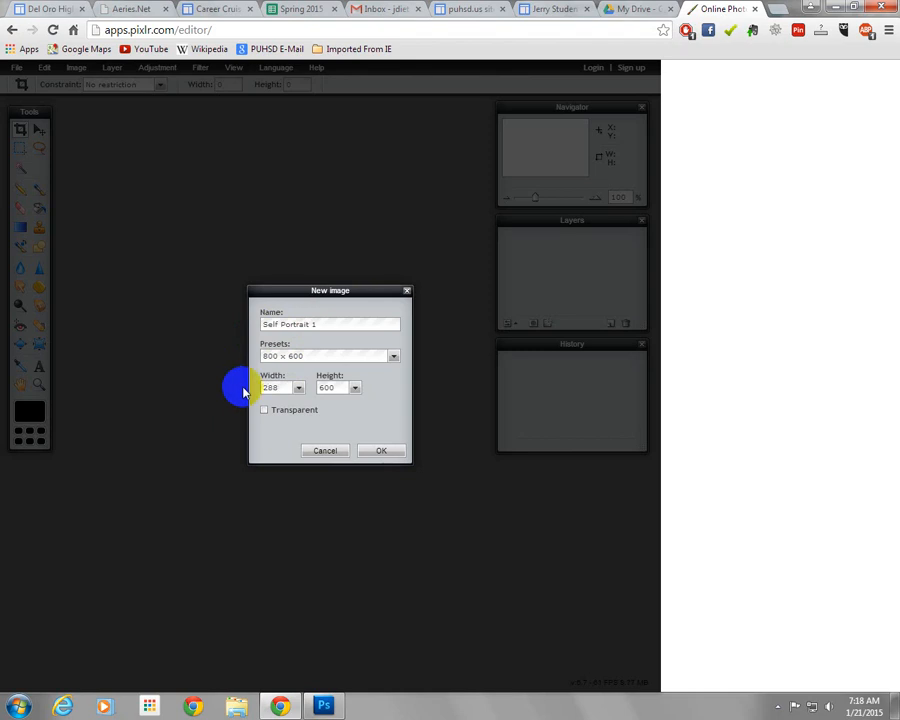
left_click_drag(333, 388, 303, 388)
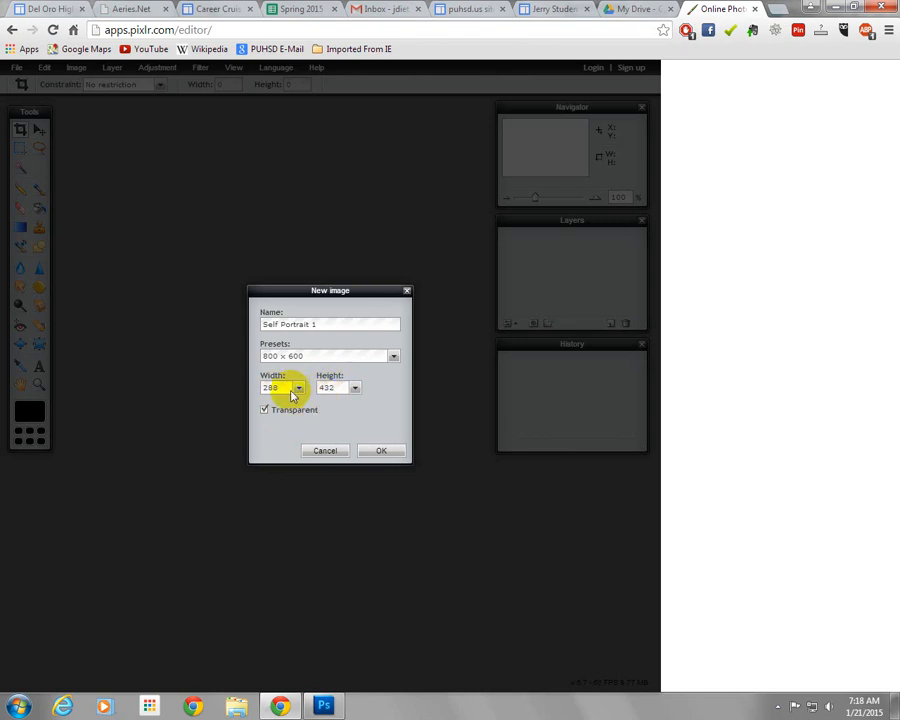
left_click(372, 451)
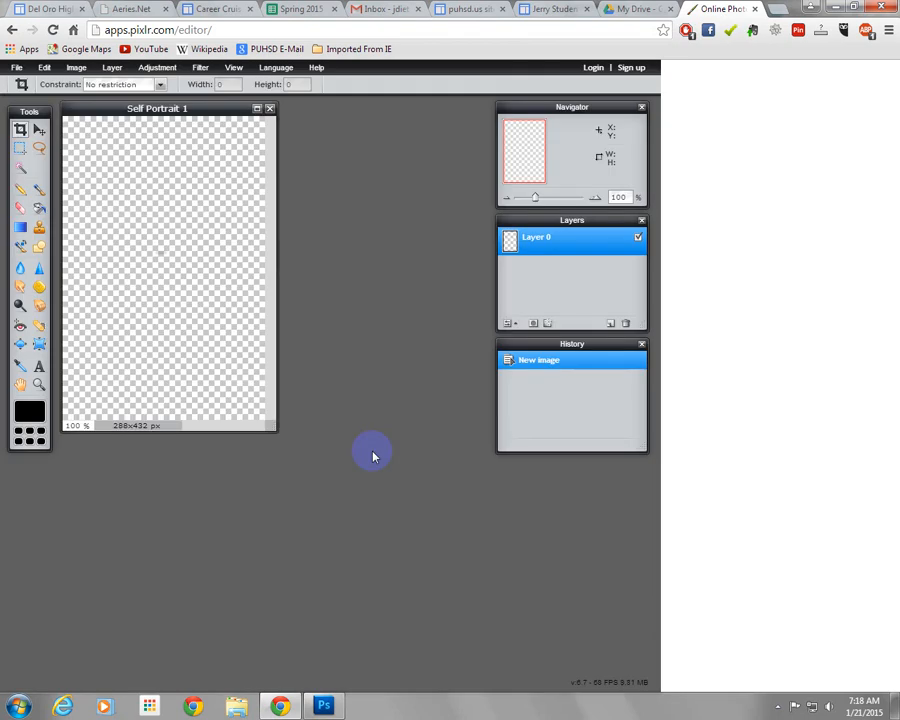
left_click_drag(111, 113, 178, 214)
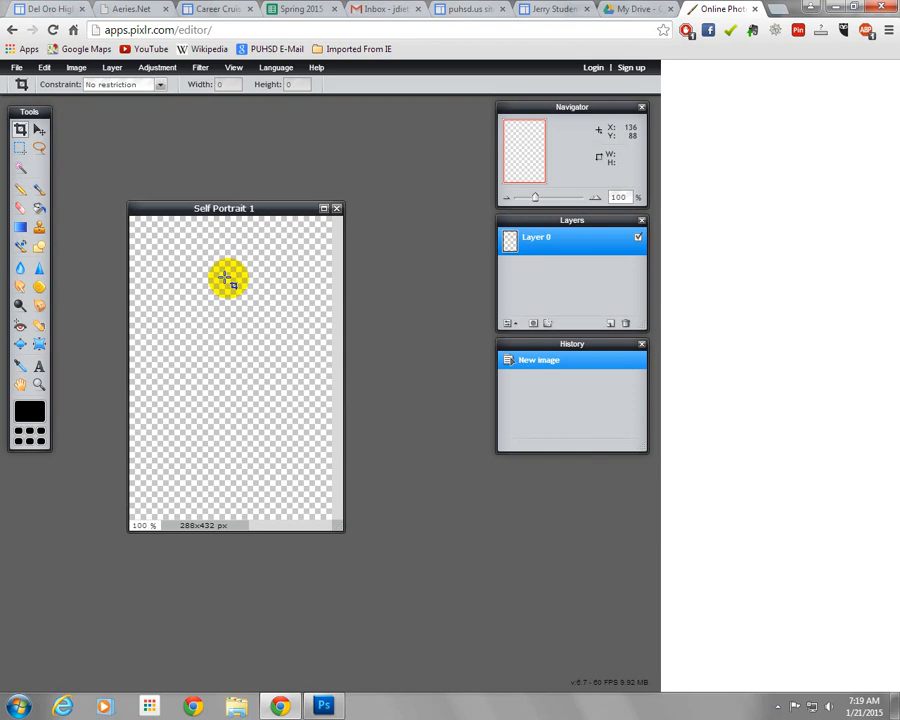
Open the photo IMG_9428.jpg from the Pictures library as a second image.
left_click(16, 68)
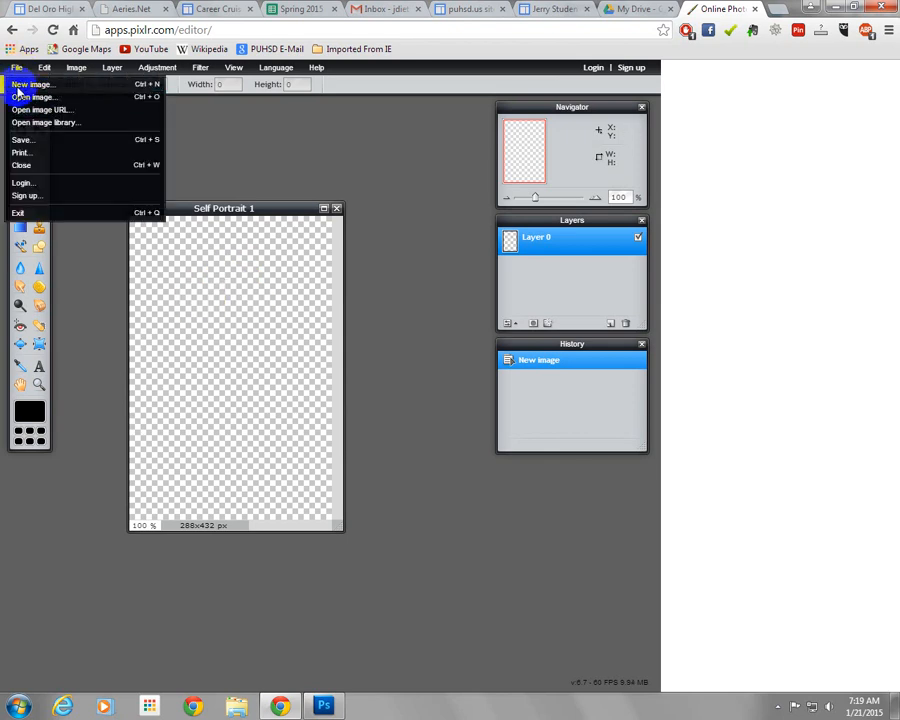
left_click(18, 96)
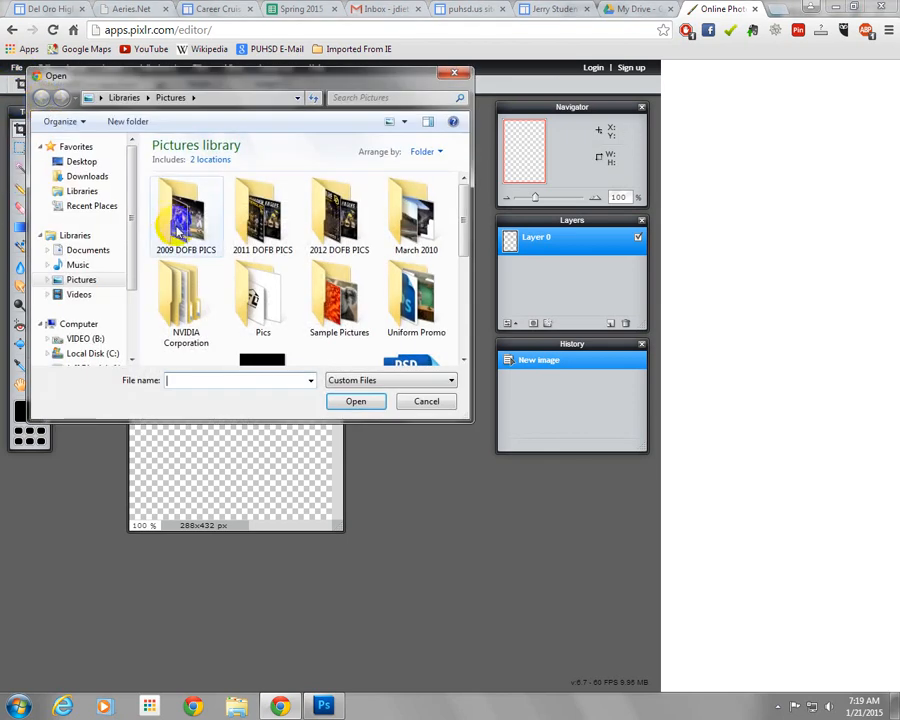
scroll(385, 285, "down", 1)
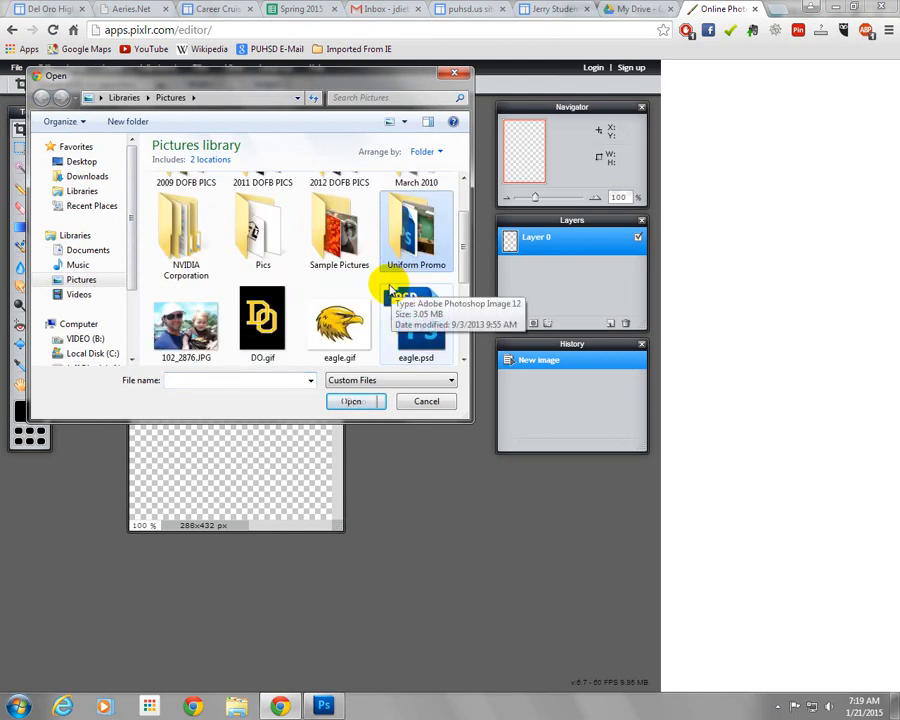
scroll(385, 285, "down", 1)
scroll(375, 282, "down", 1)
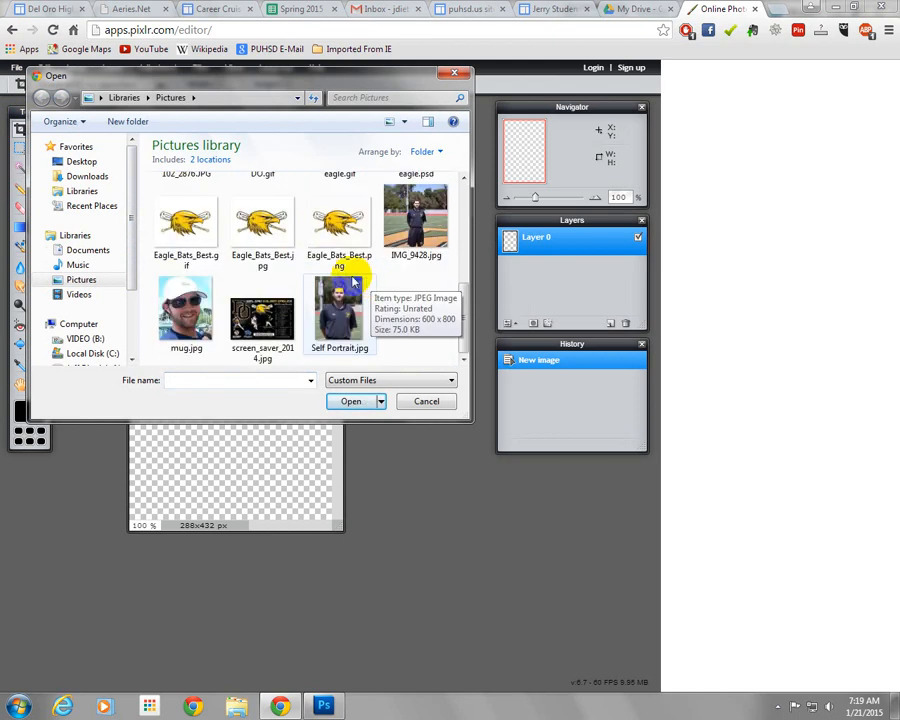
scroll(343, 278, "up", 2)
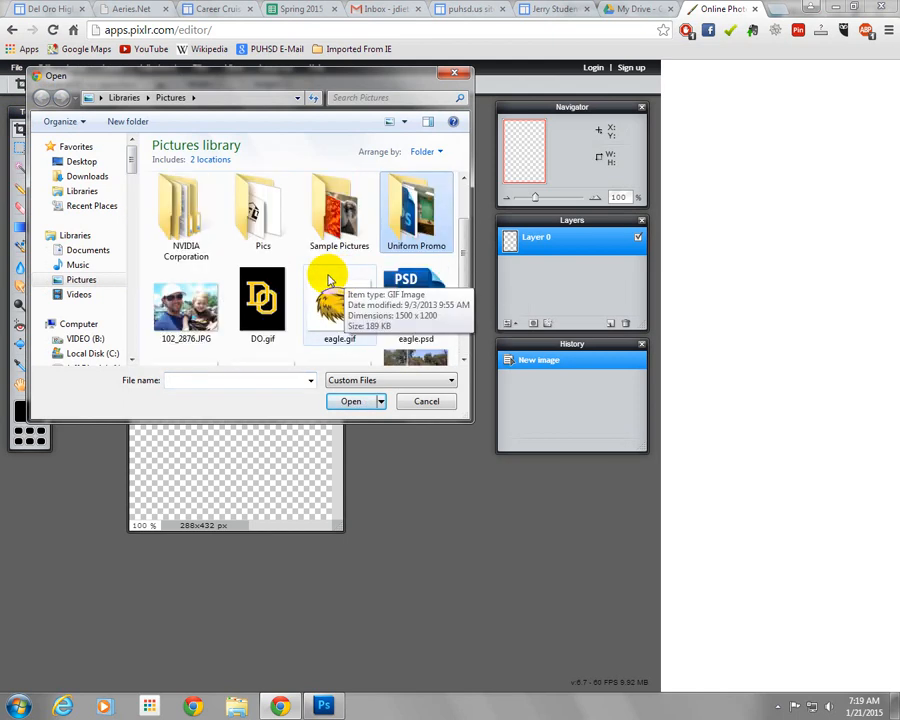
scroll(340, 266, "up", 1)
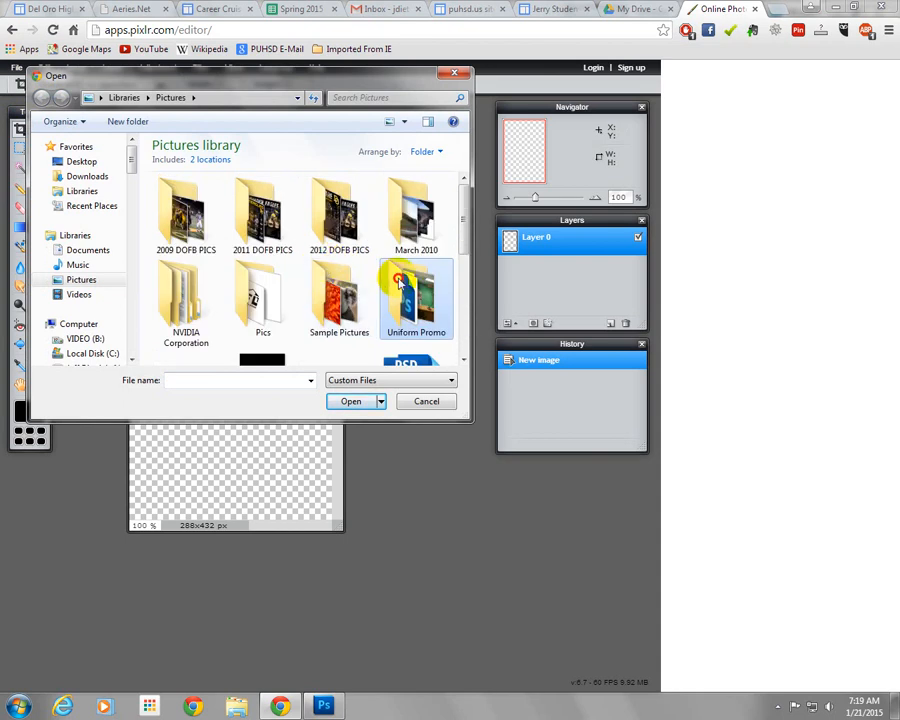
double_click(395, 285)
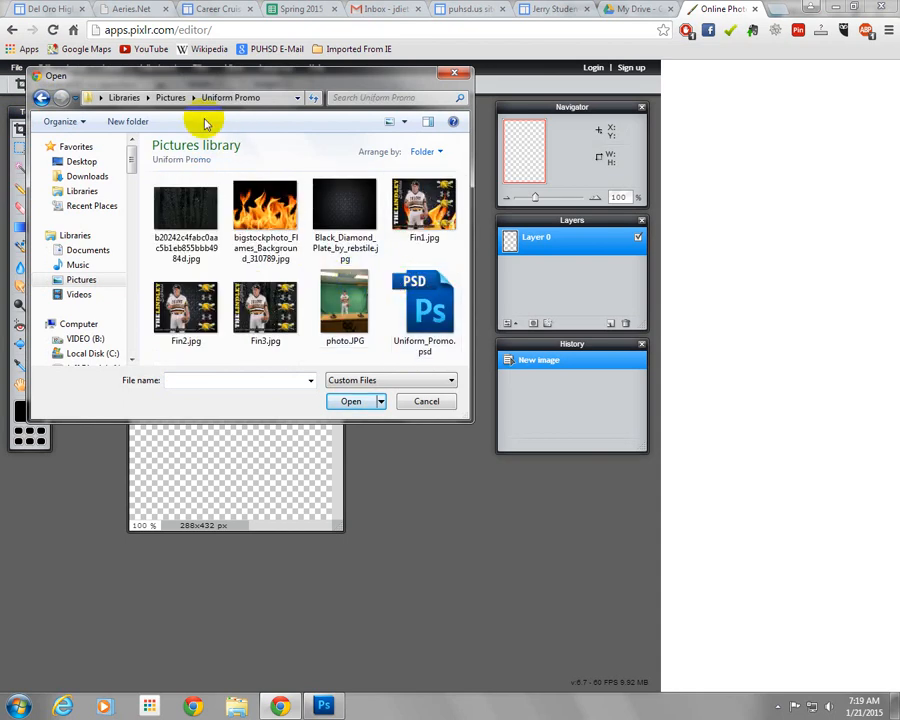
left_click(170, 99)
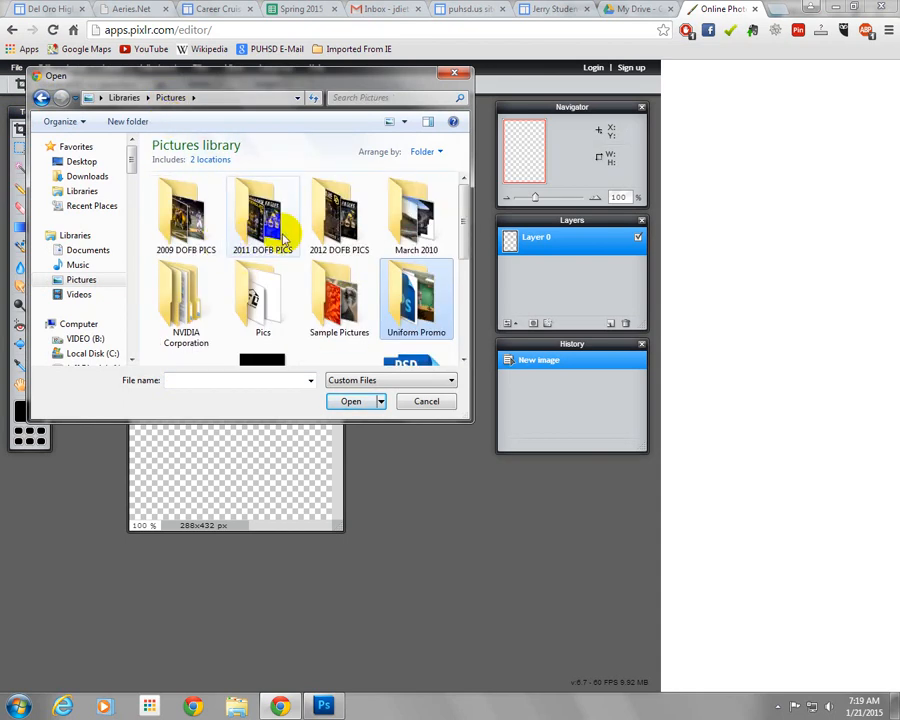
scroll(325, 265, "down", 5)
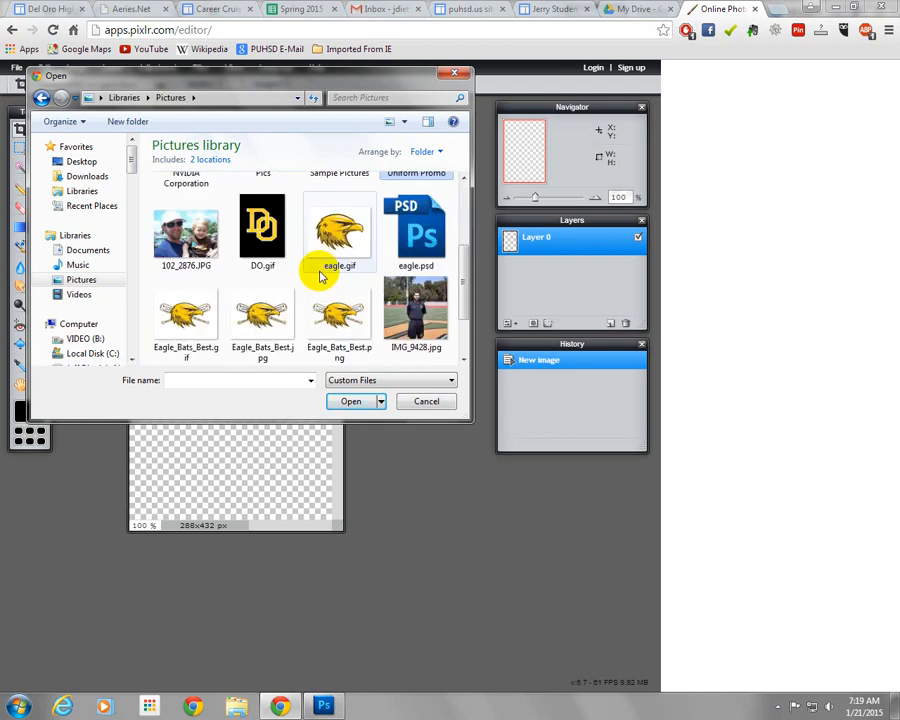
left_click(388, 235)
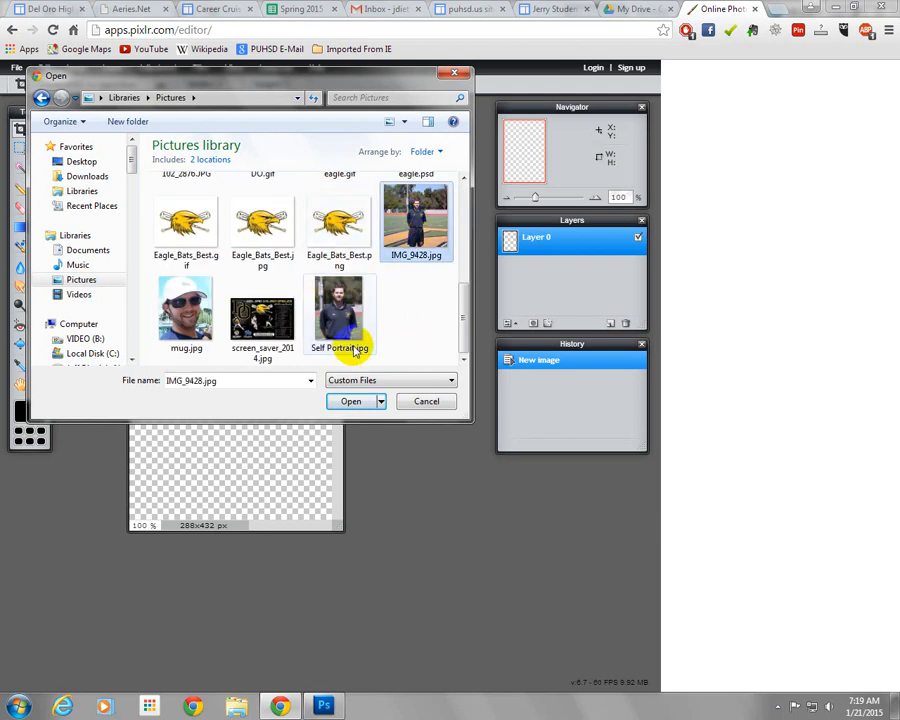
left_click(352, 401)
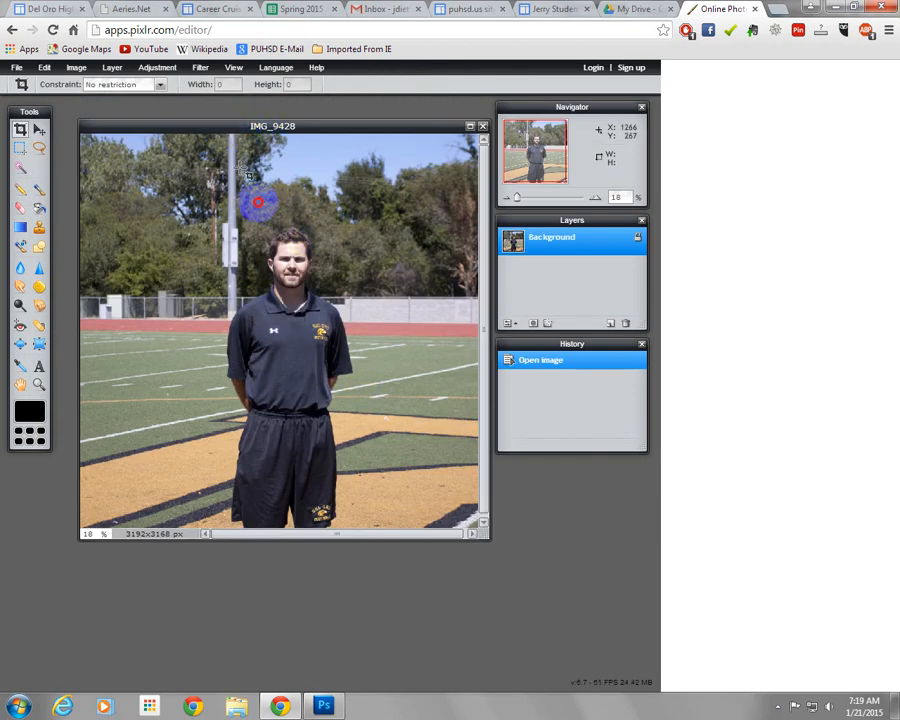
Arrange both image windows side by side and copy the Background layer of IMG_9428 into the Self Portrait 1 image.
left_click_drag(321, 133, 470, 310)
left_click(180, 213)
left_click_drag(180, 213, 114, 116)
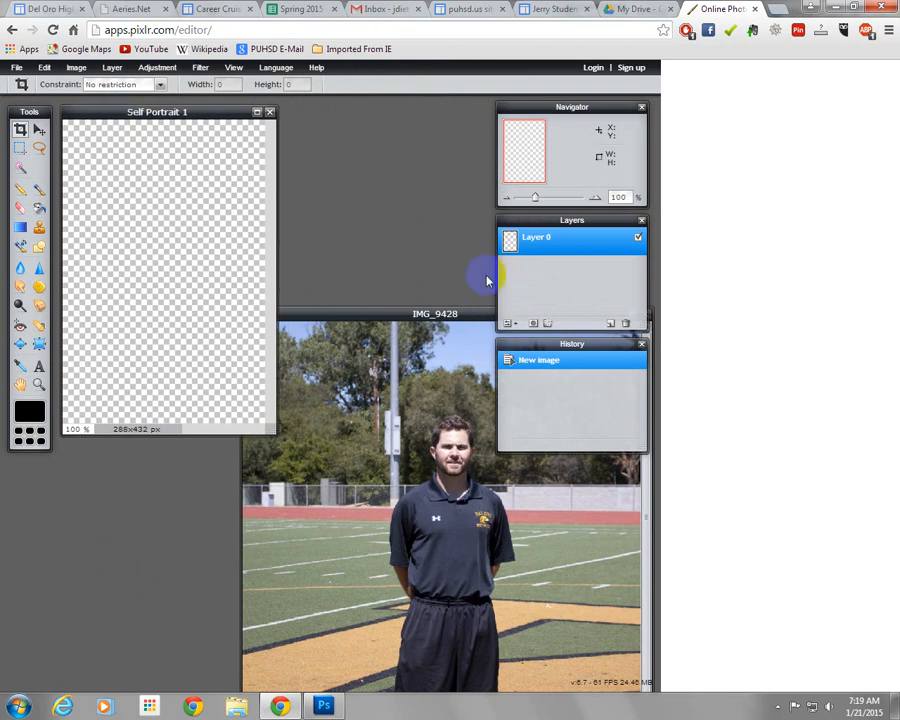
left_click(392, 312)
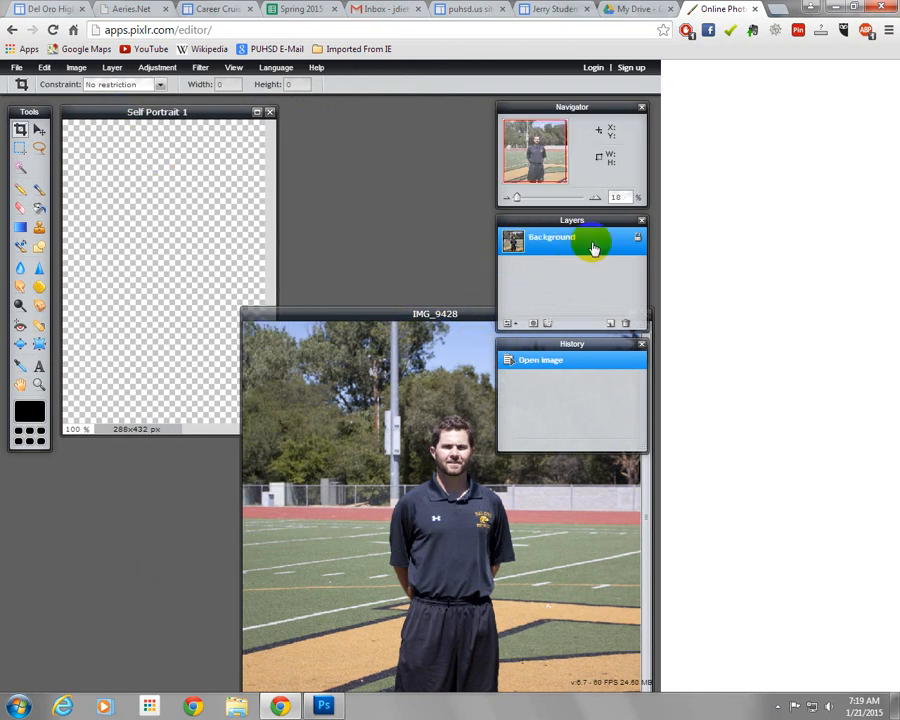
left_click_drag(593, 247, 177, 221)
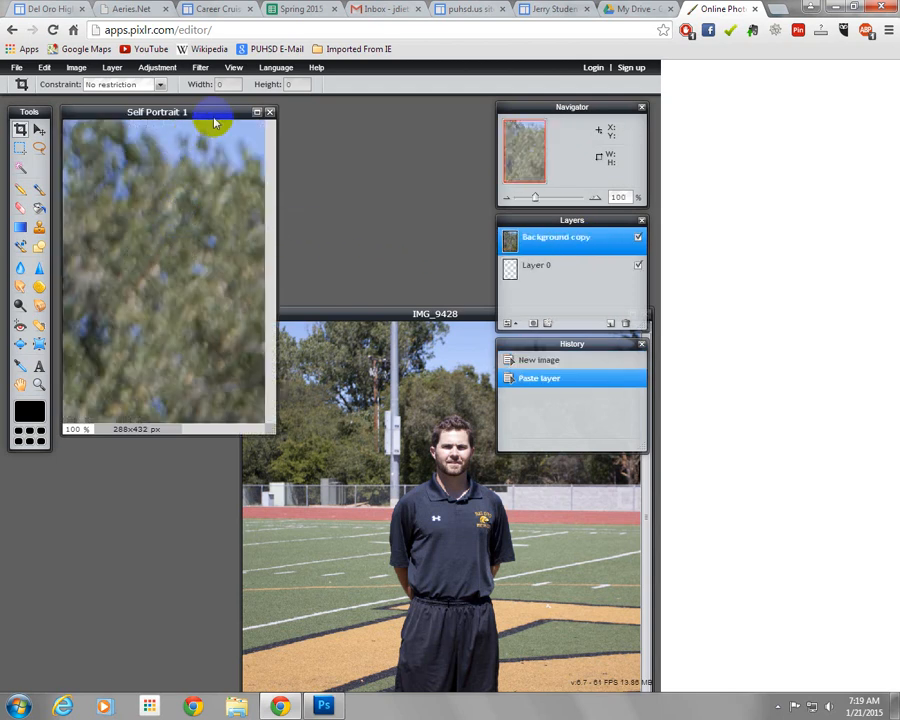
Close the IMG_9428 image and move the Self Portrait 1 window back towards the middle of the workspace.
left_click_drag(362, 313, 169, 185)
left_click(438, 182)
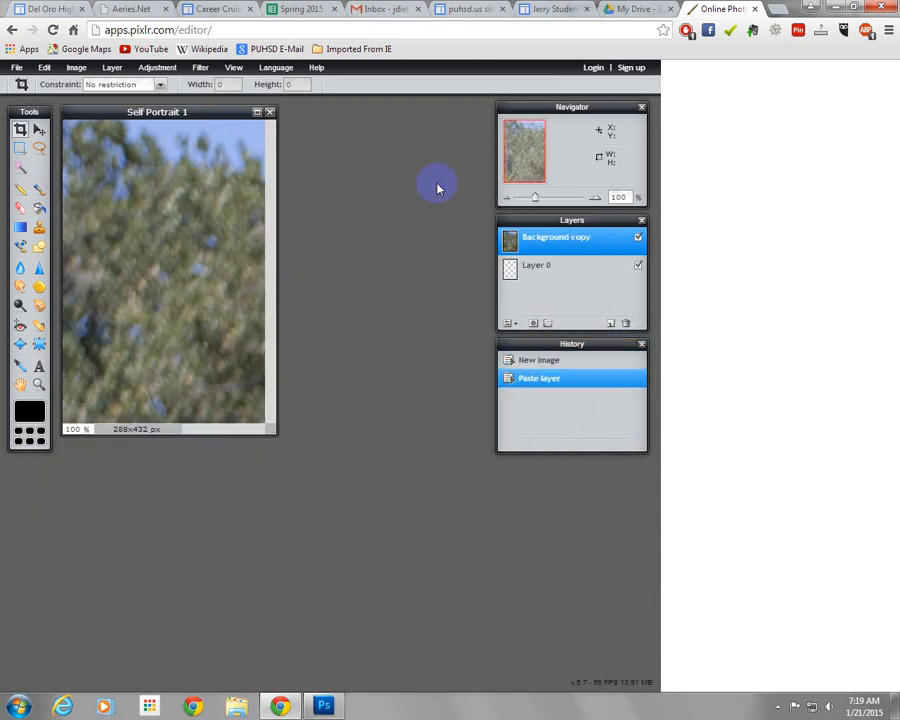
left_click_drag(200, 118, 308, 184)
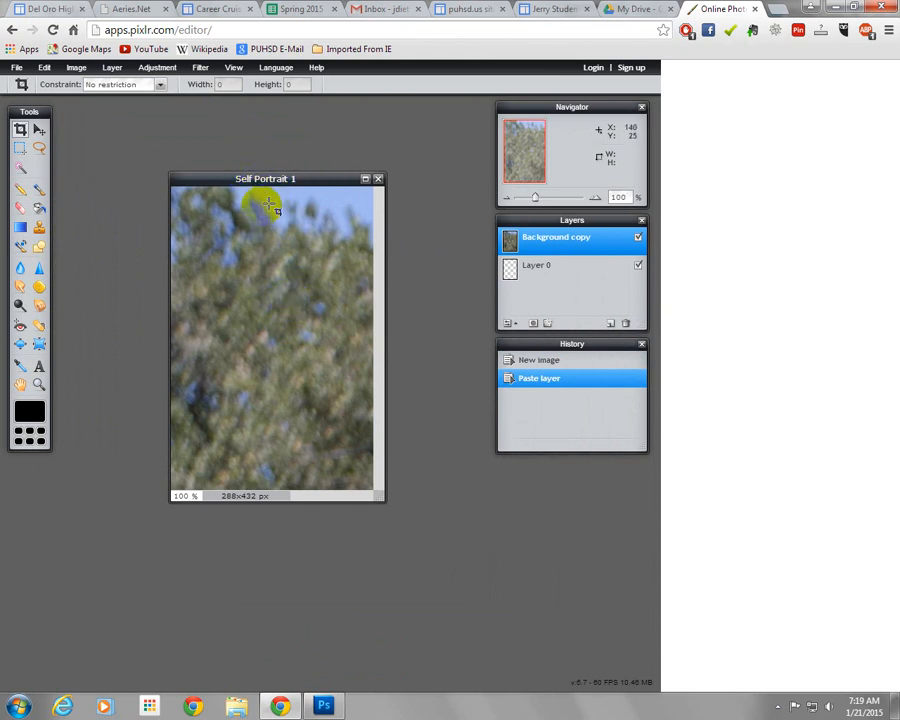
Scale down and reposition the Background copy layer with Free transform so the subject's head and torso fill the canvas.
left_click(47, 69)
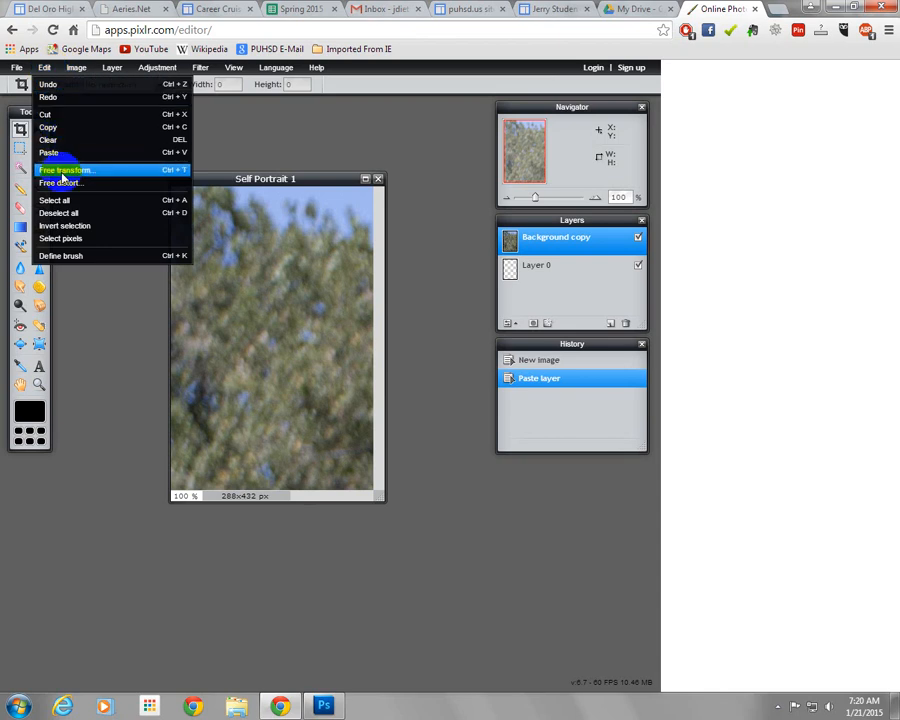
left_click(62, 172)
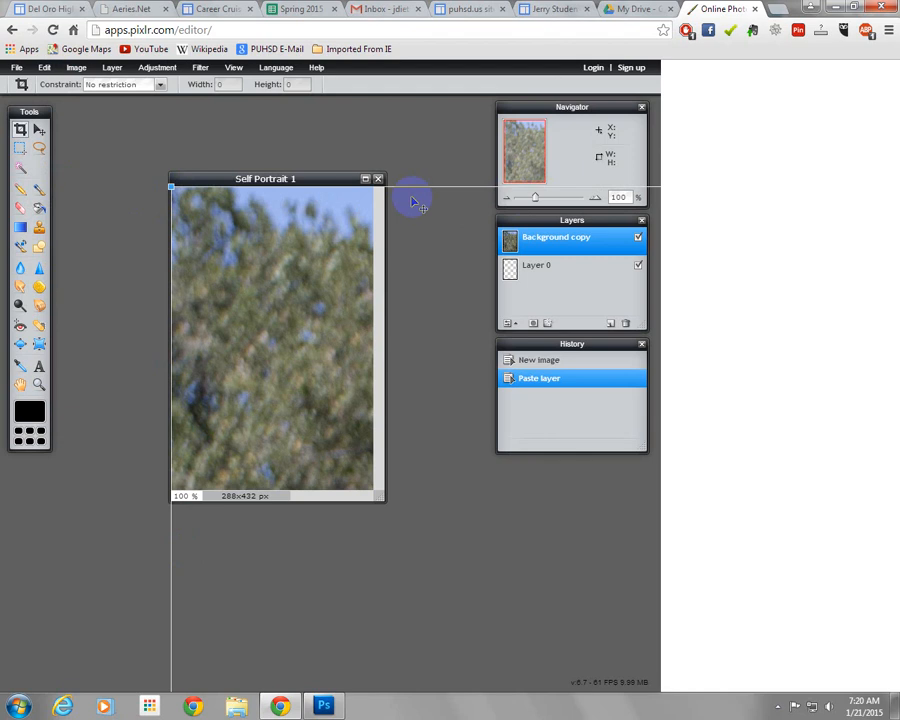
left_click_drag(172, 186, 396, 431)
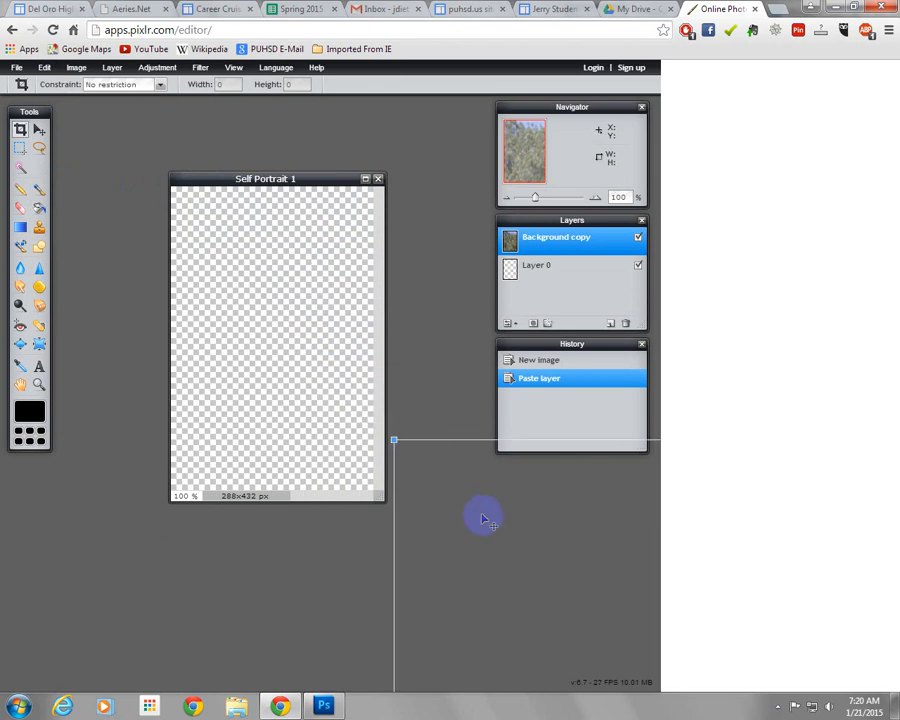
left_click_drag(482, 517, 403, 400)
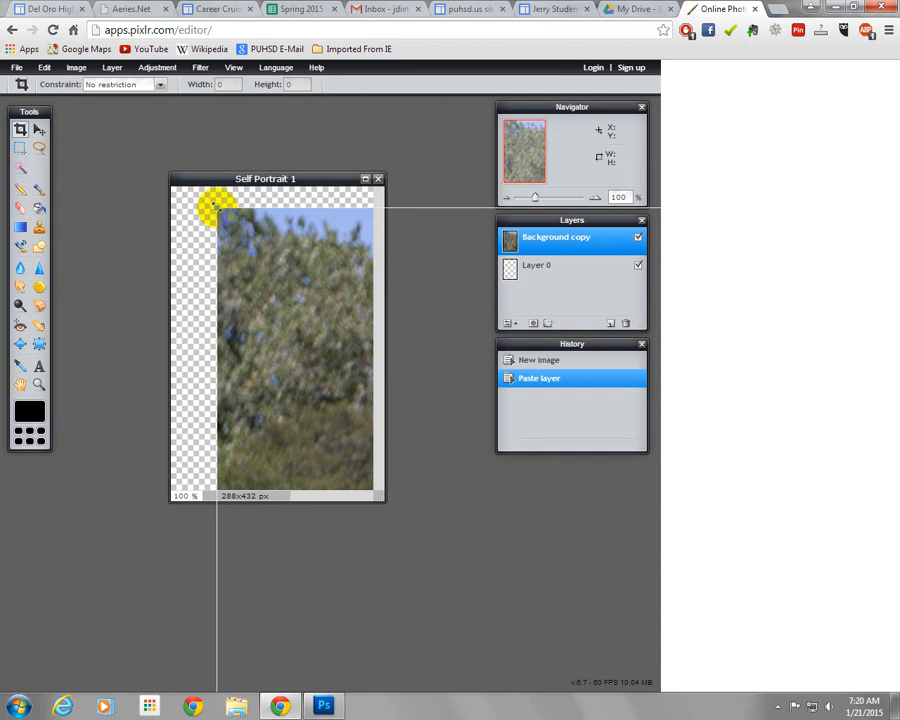
left_click_drag(215, 207, 329, 373)
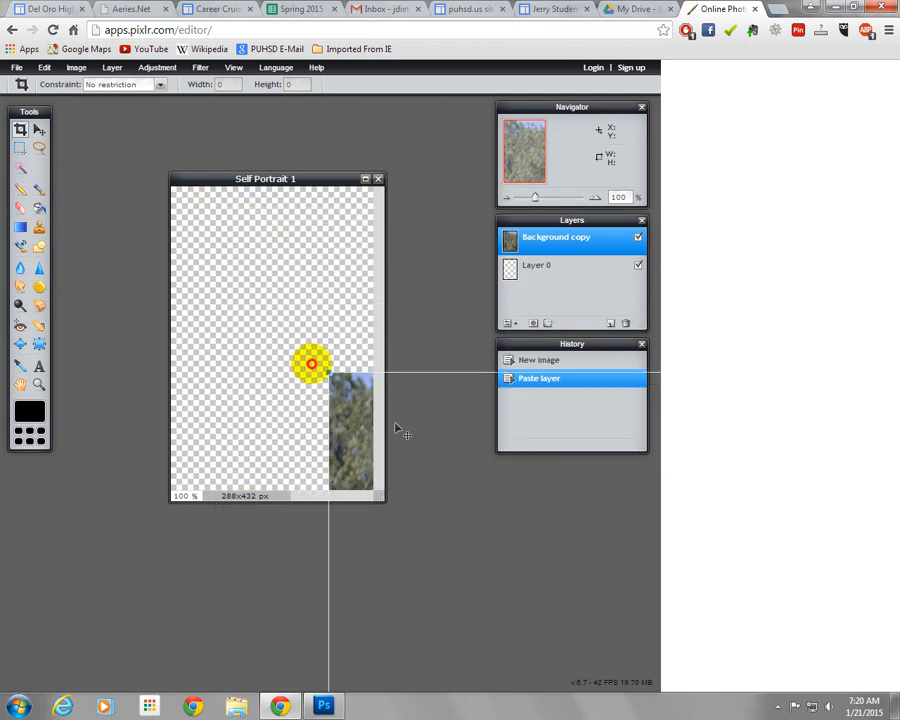
left_click_drag(397, 428, 175, 230)
left_click_drag(218, 279, 250, 177)
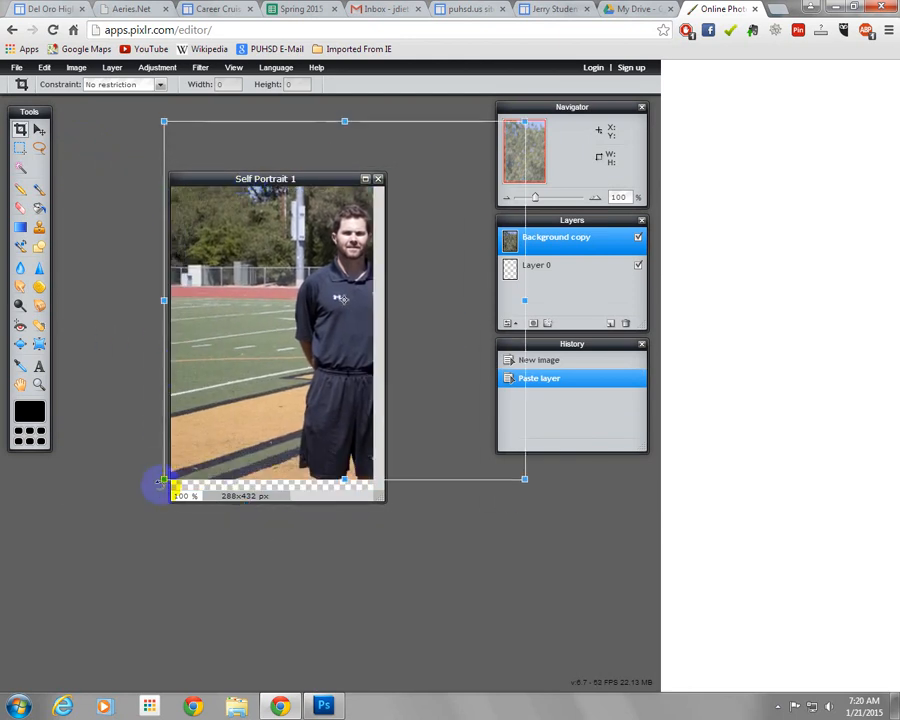
left_click_drag(165, 486, 49, 616)
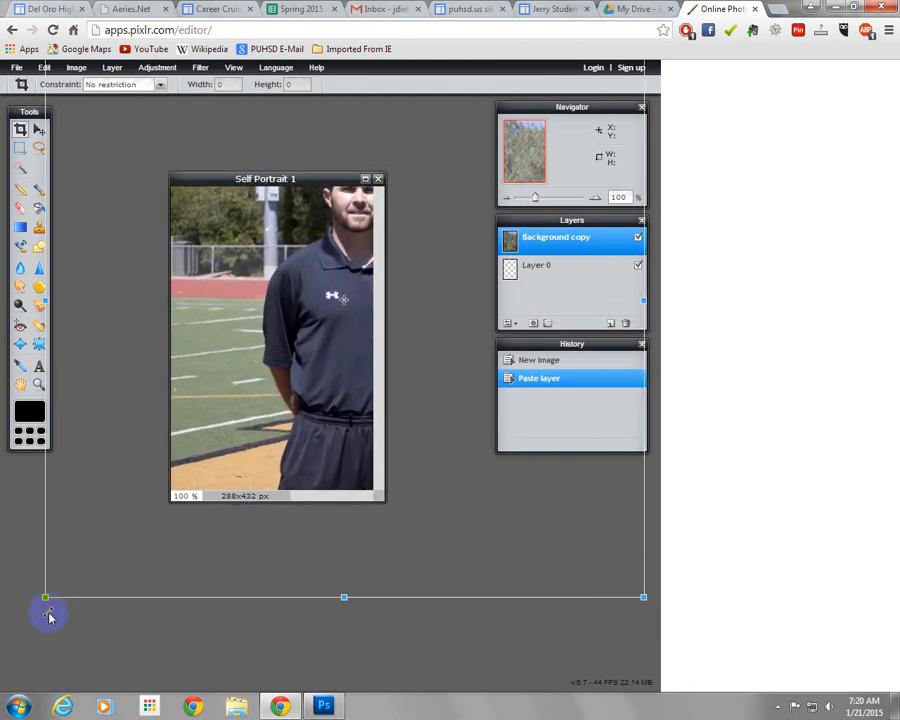
left_click_drag(172, 369, 134, 393)
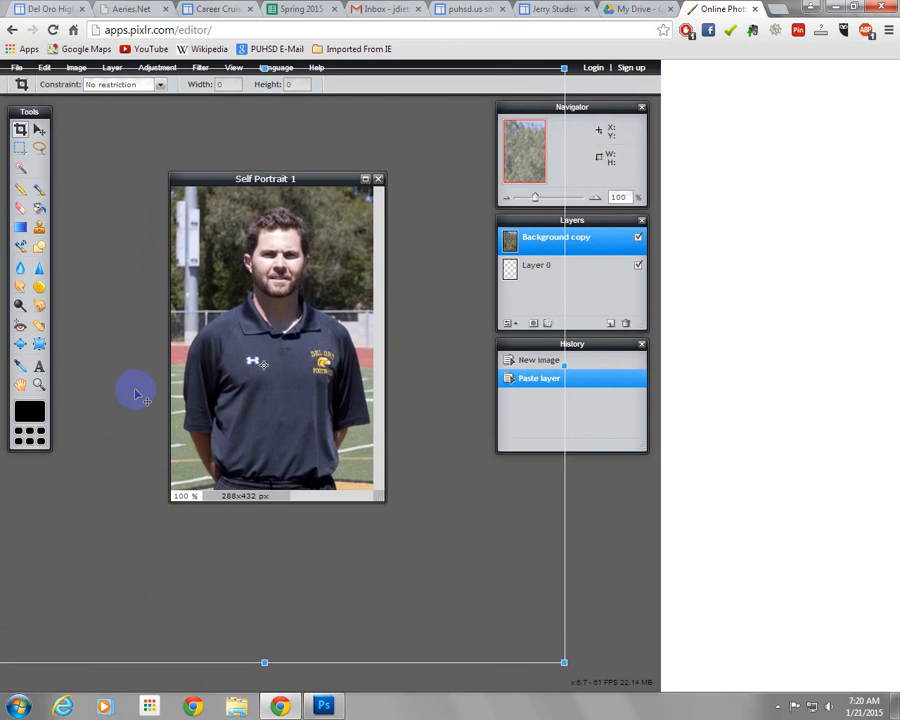
key("Return")
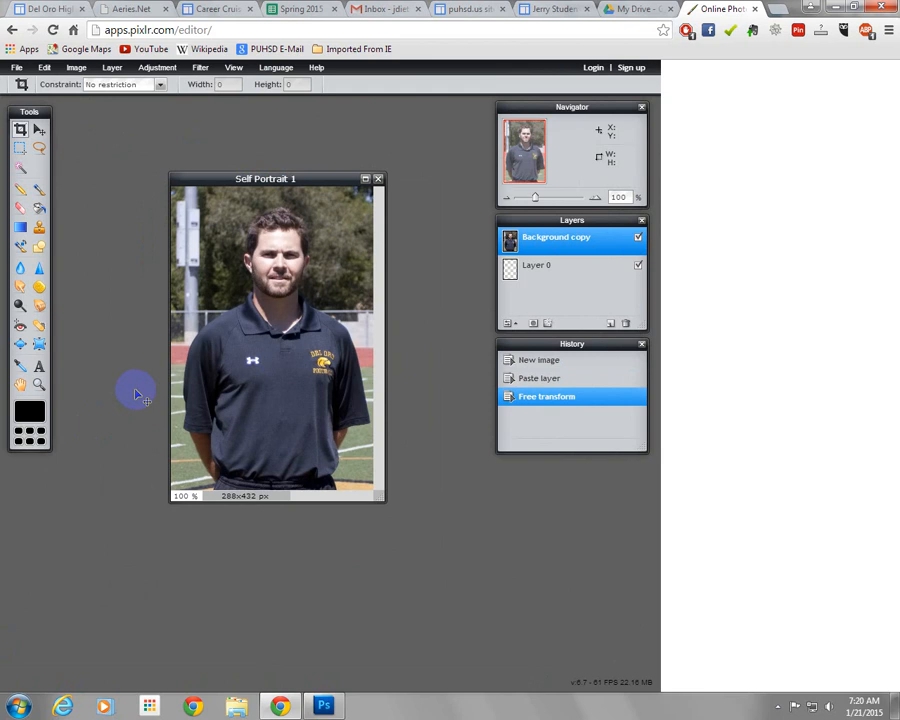
left_click(200, 68)
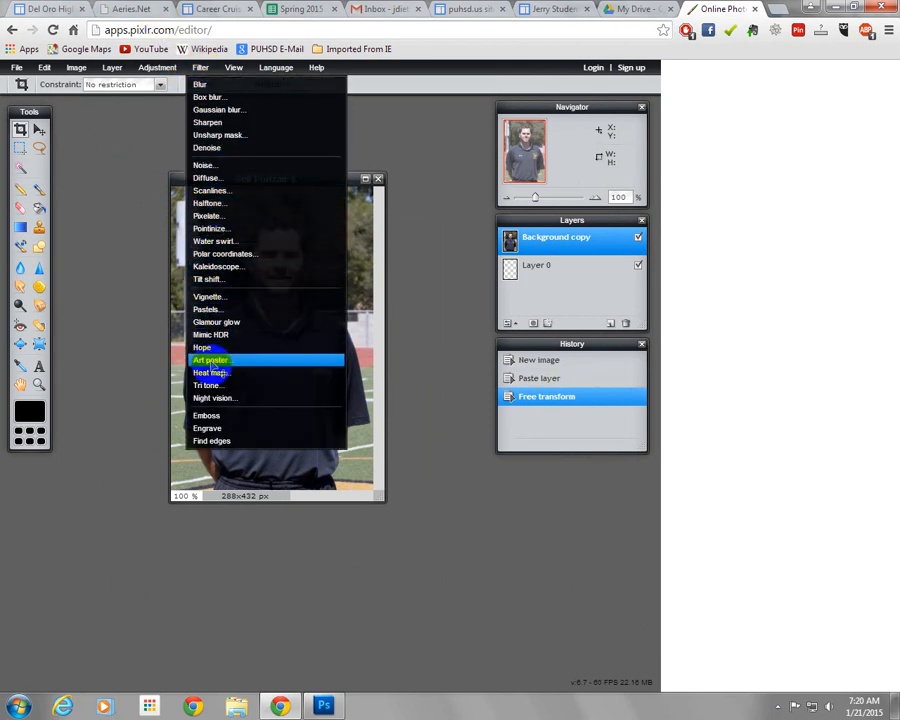
left_click(157, 67)
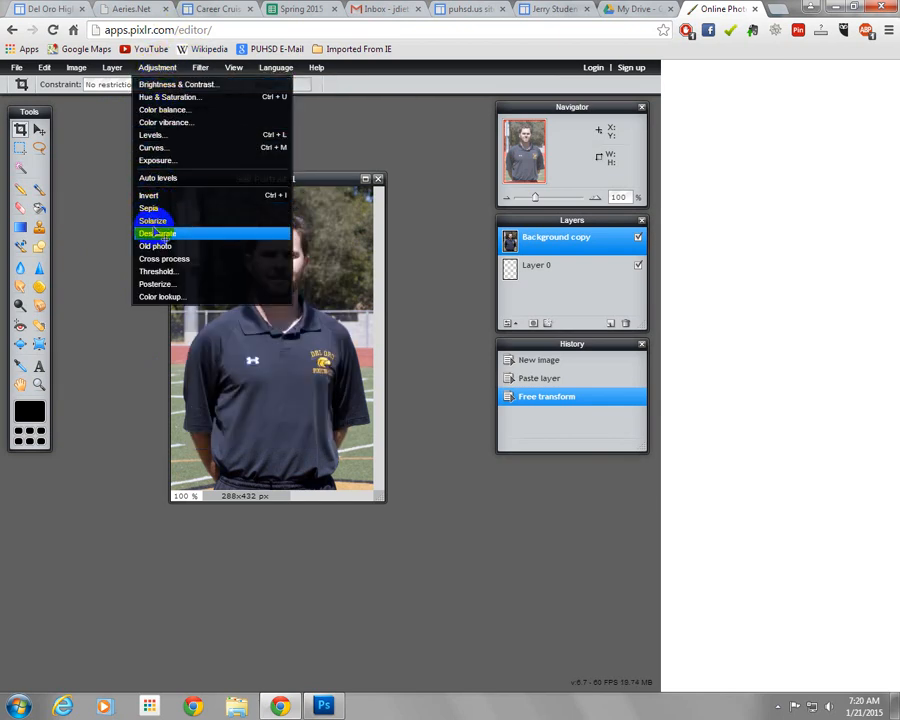
left_click(160, 68)
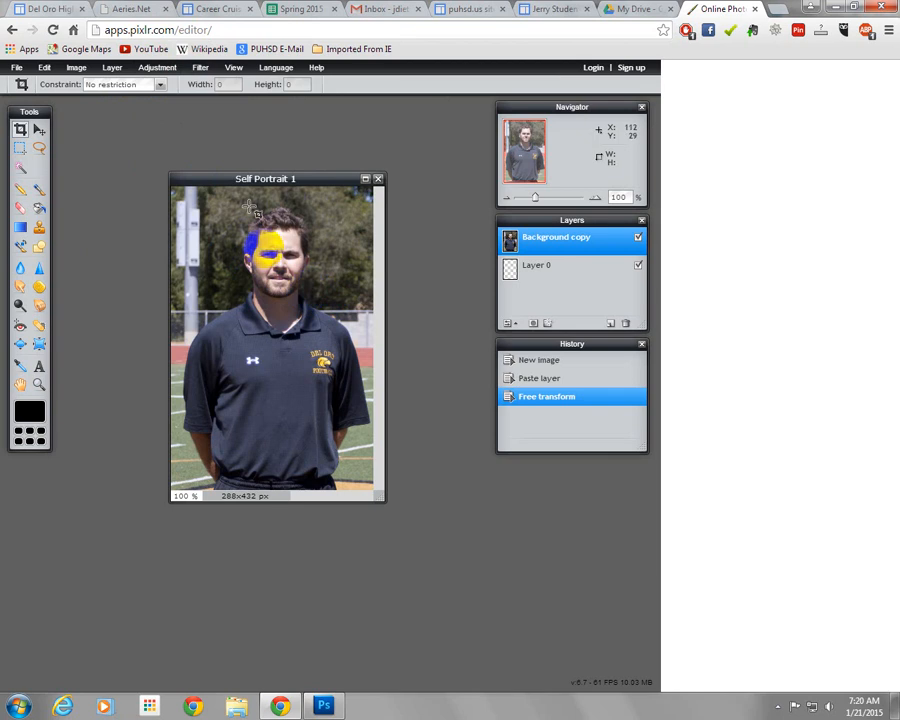
Save the image to the computer as a JPEG named last_selfportrait in the Pictures library.
left_click(16, 68)
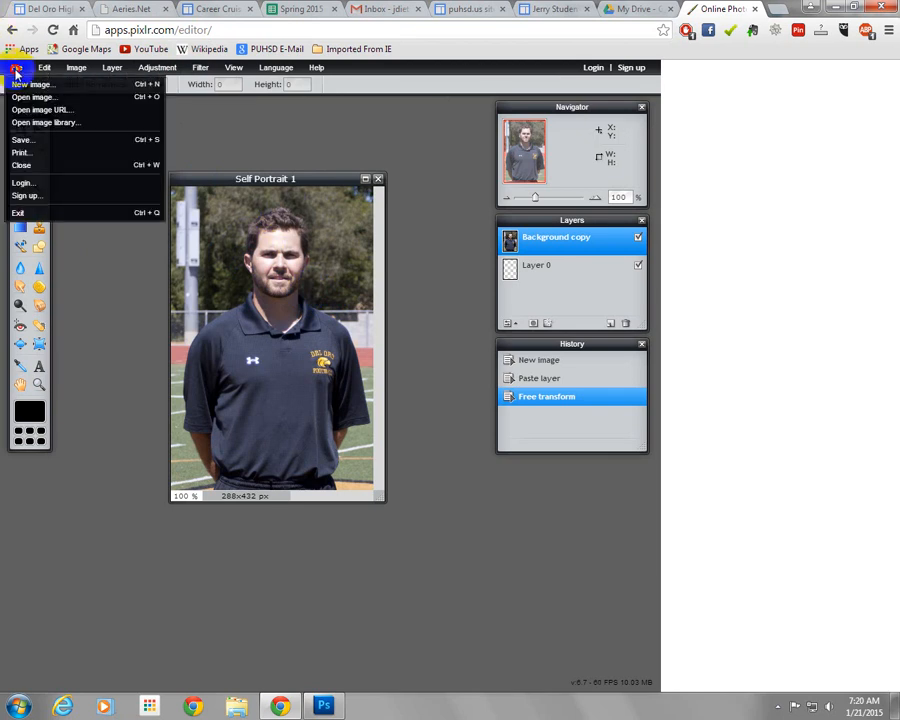
left_click(25, 143)
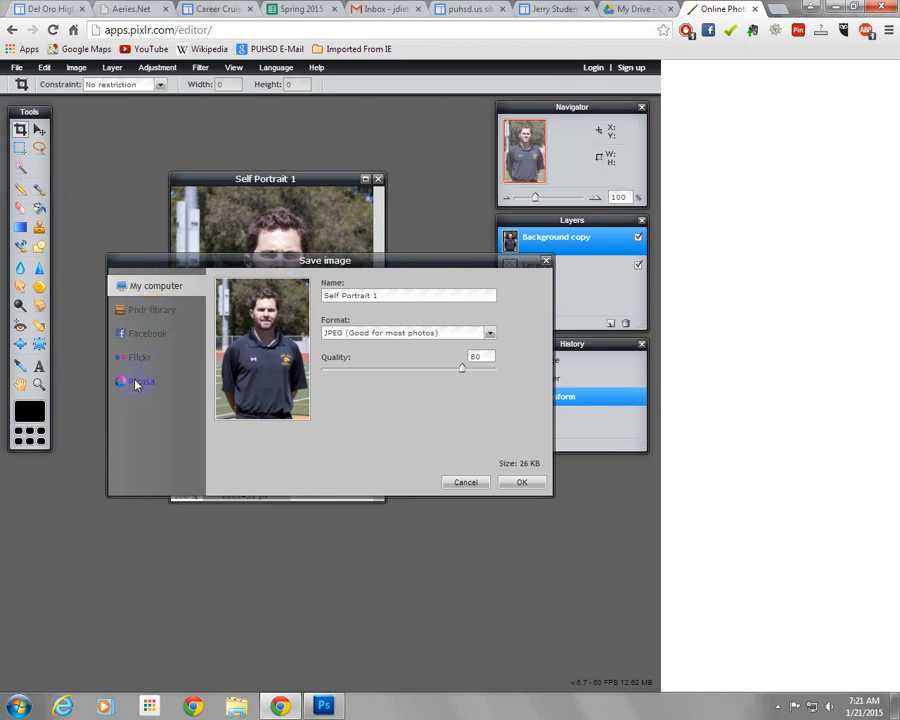
left_click(146, 288)
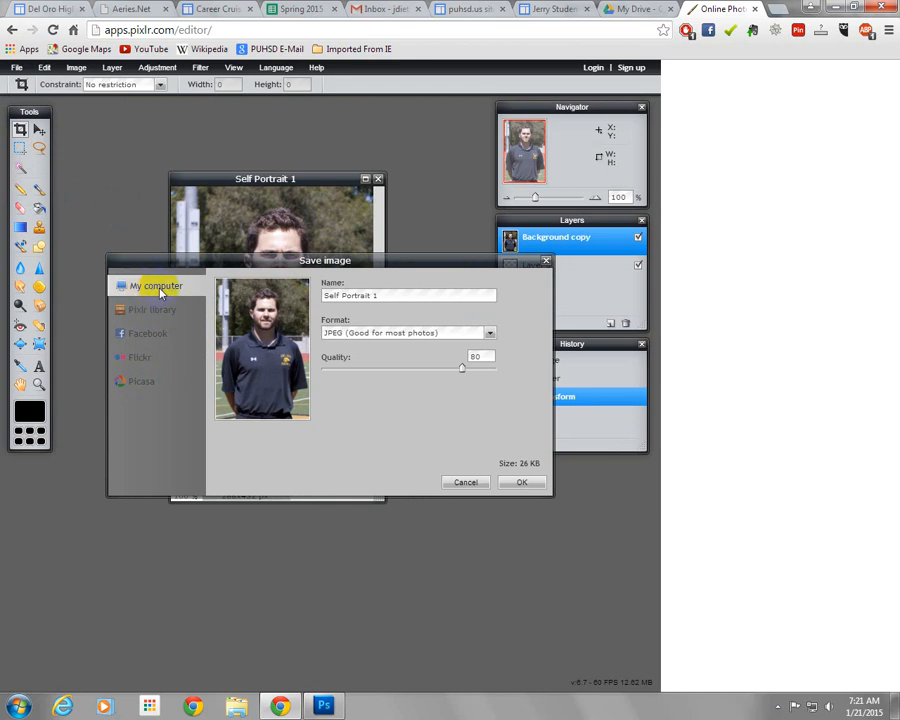
left_click_drag(372, 295, 343, 298)
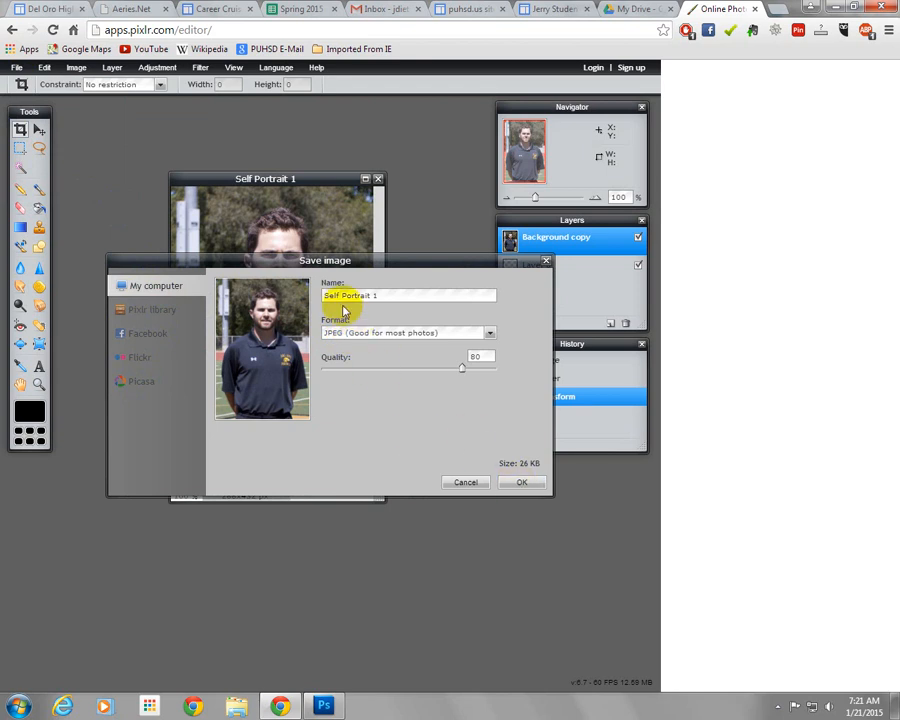
left_click(520, 482)
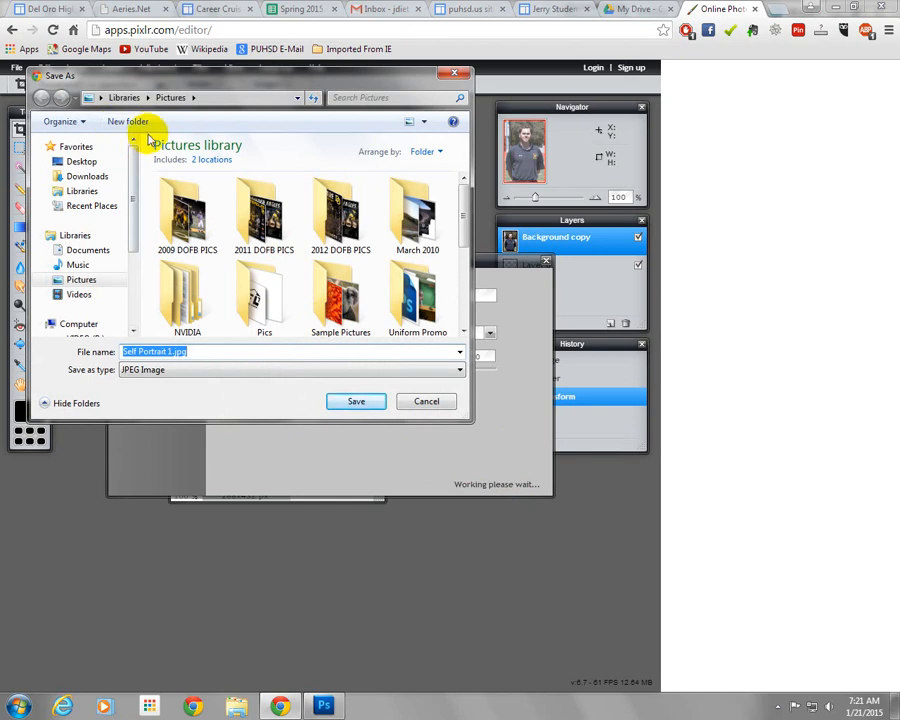
left_click(88, 252)
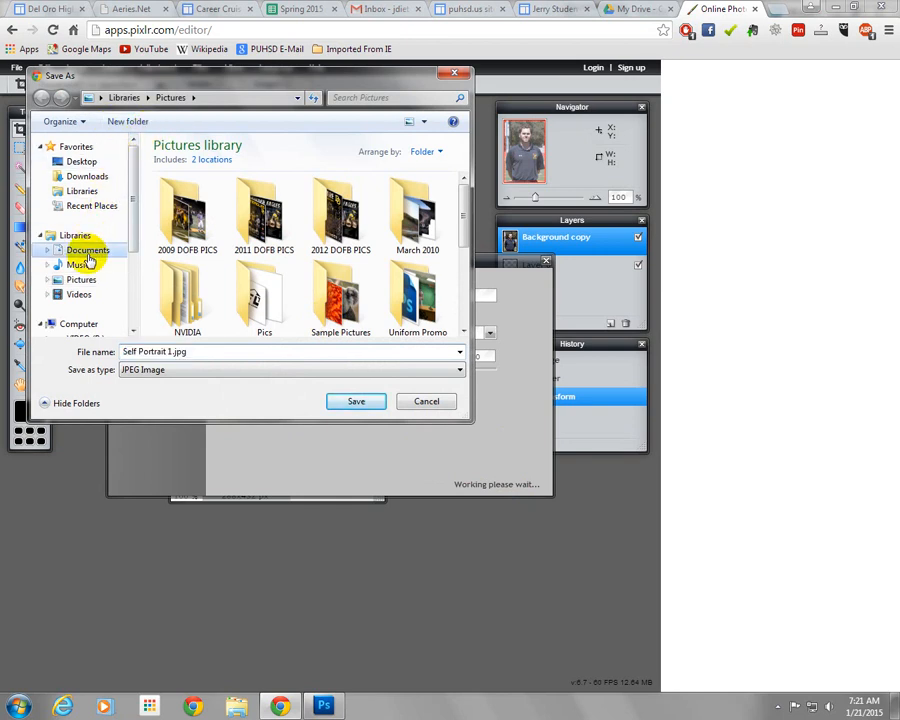
left_click(81, 280)
left_click(215, 360)
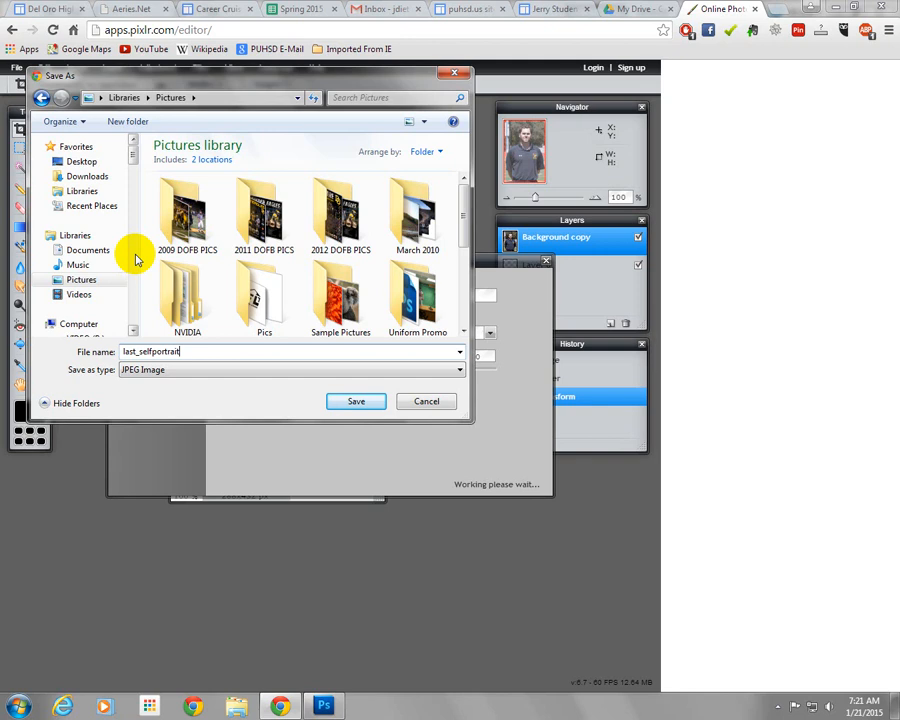
left_click_drag(133, 157, 132, 171)
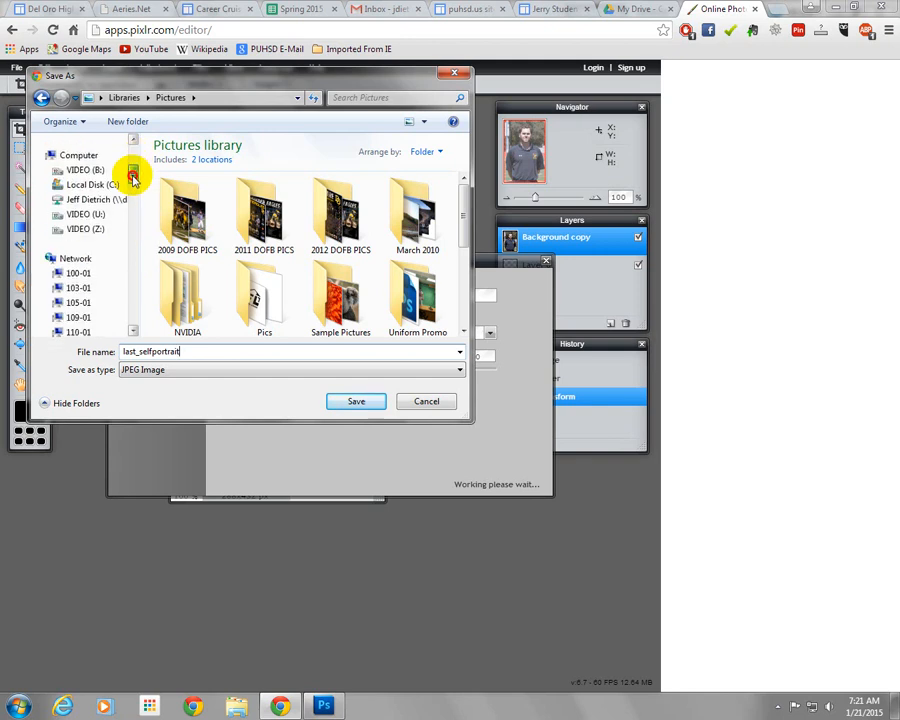
left_click(356, 402)
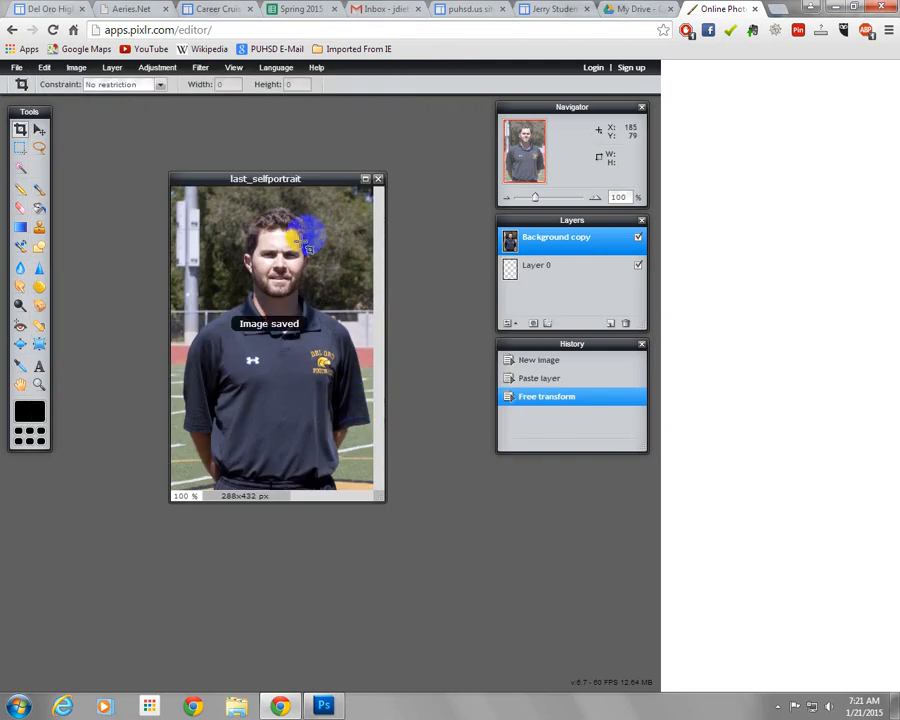
Close the portrait image and the Pixlr page, and open the student's e-Portfolio page in Google Sites for editing.
left_click(378, 180)
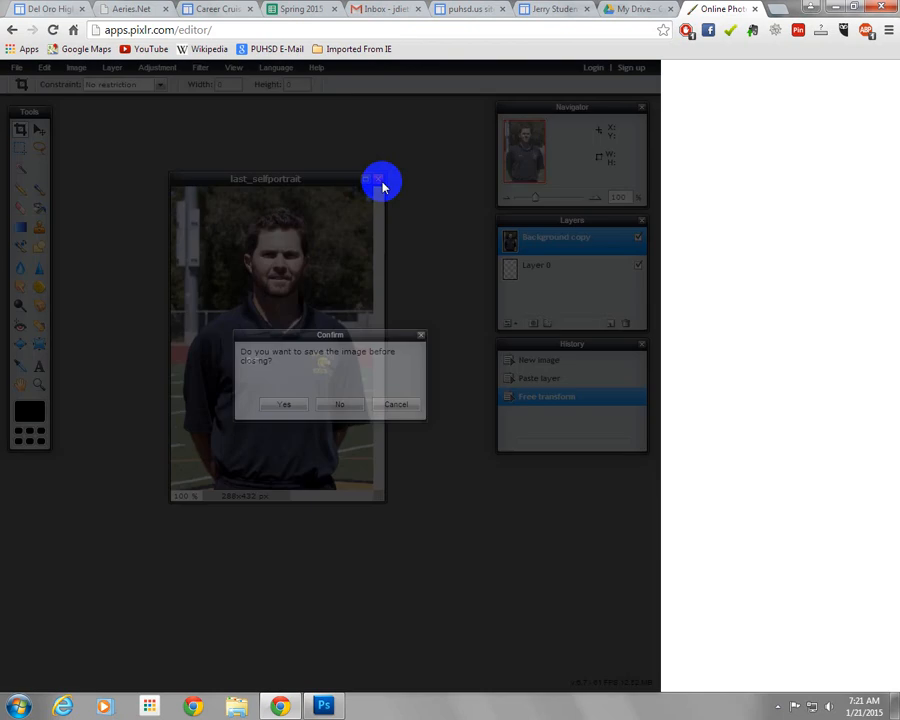
left_click(755, 9)
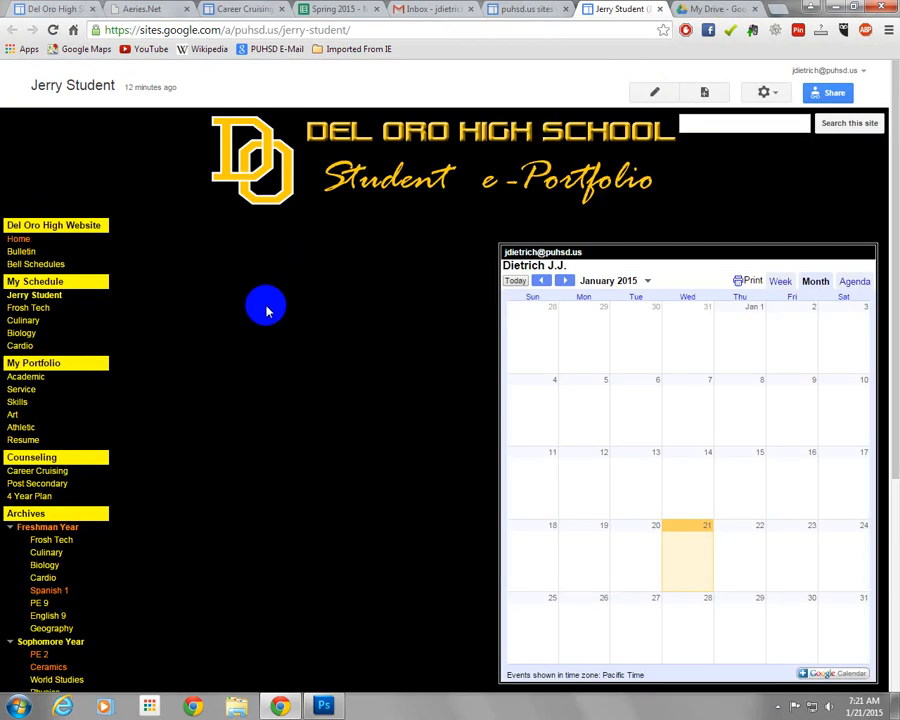
left_click(650, 95)
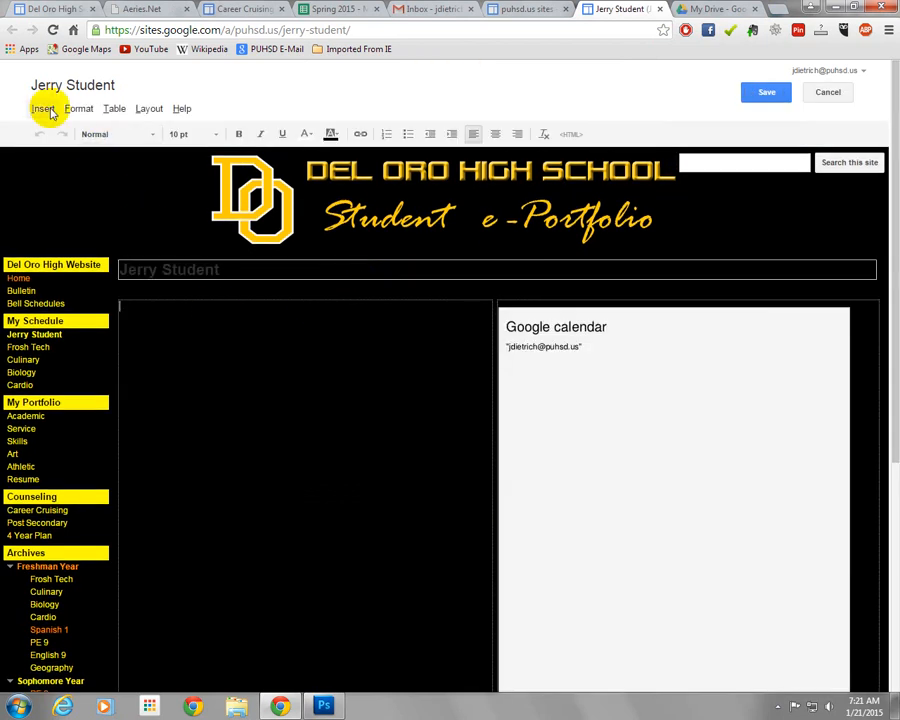
Insert last_selfportrait.jpg from the Pictures library, centred in the page cell beside the Google calendar, and save the page.
left_click(44, 109)
left_click(78, 154)
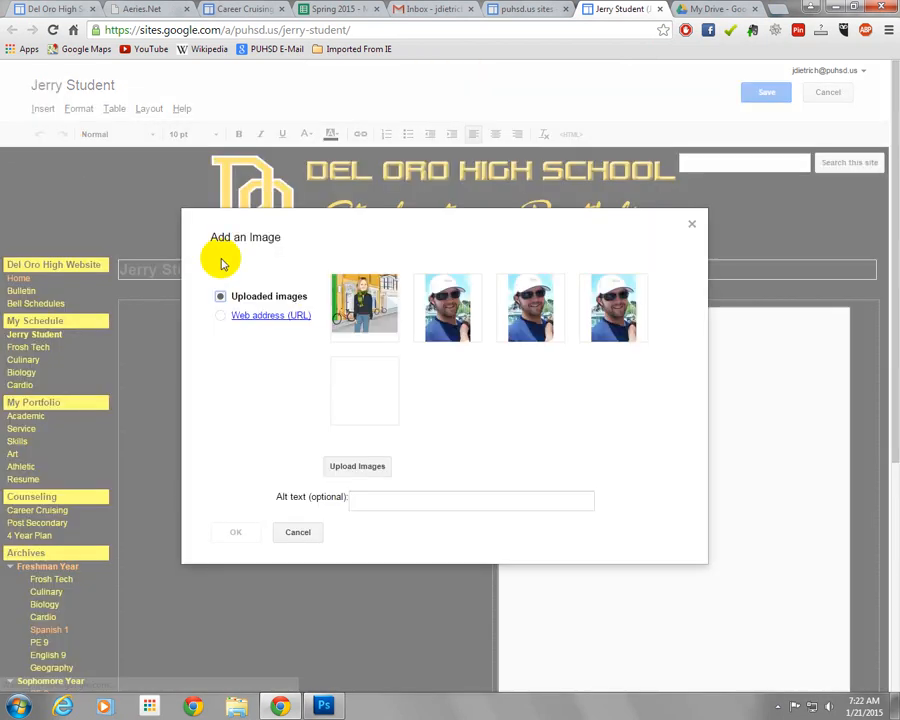
left_click(343, 465)
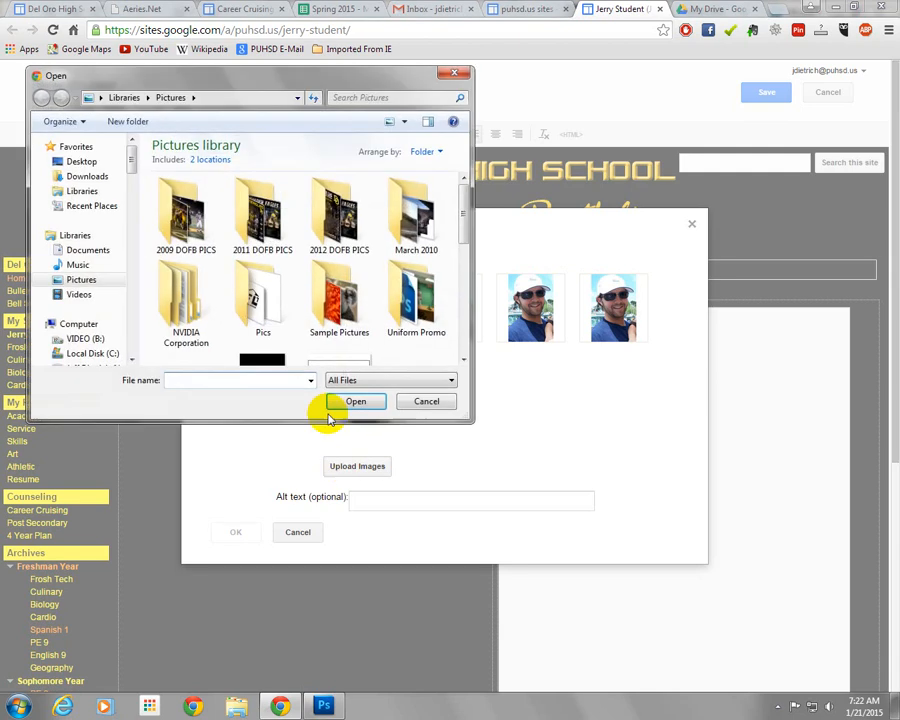
scroll(211, 272, "down", 5)
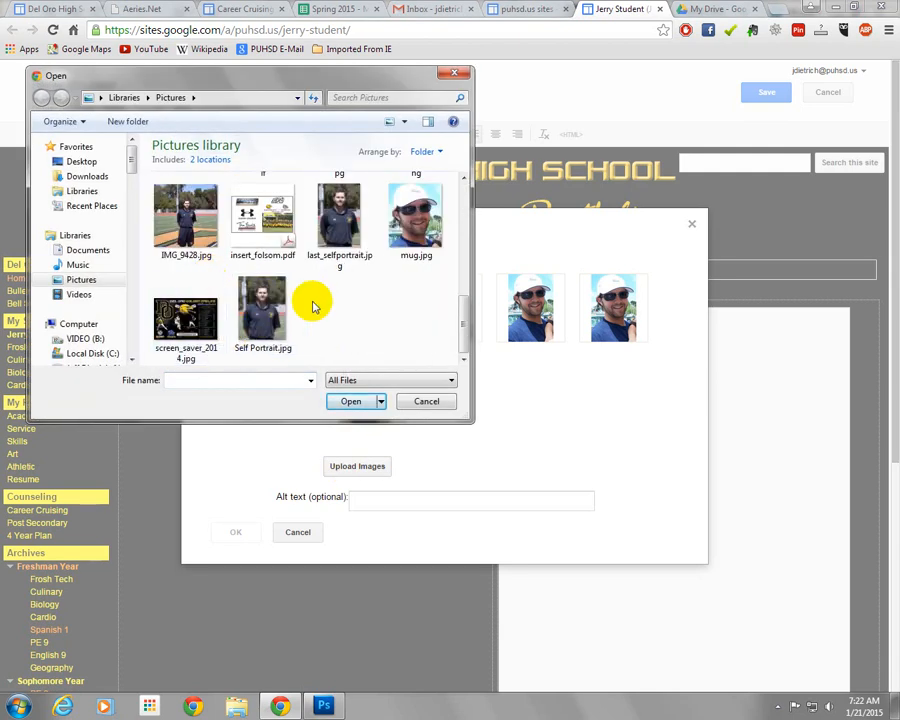
left_click(340, 256)
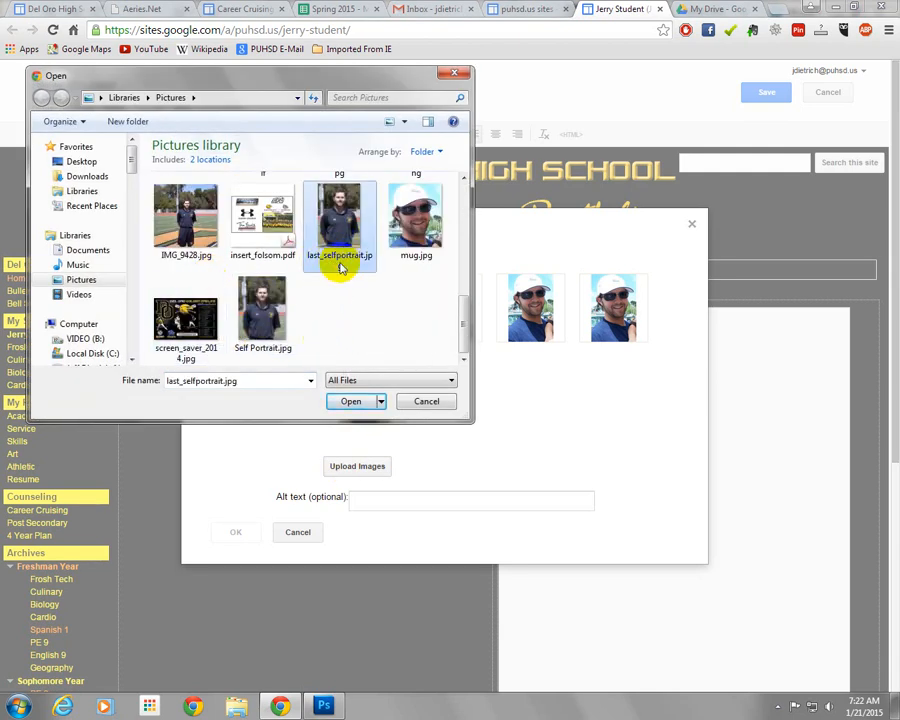
left_click(350, 400)
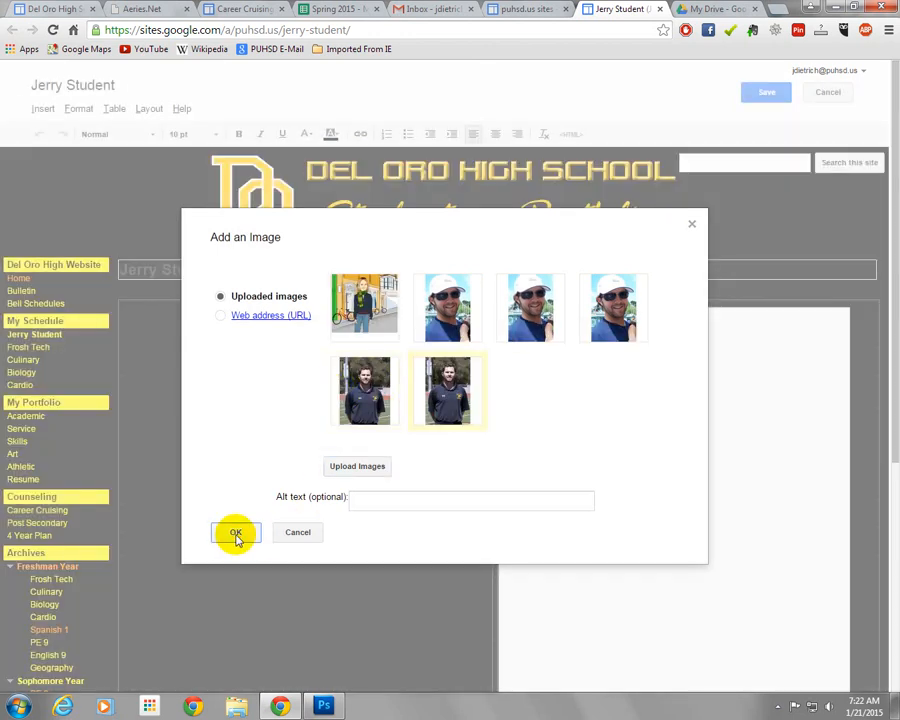
left_click(236, 535)
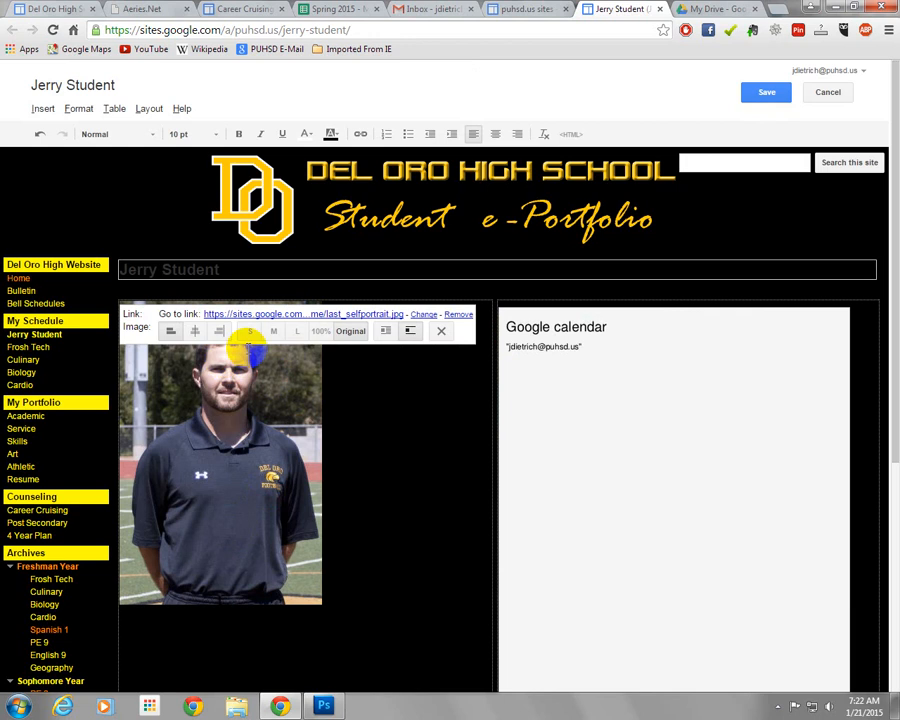
left_click(195, 331)
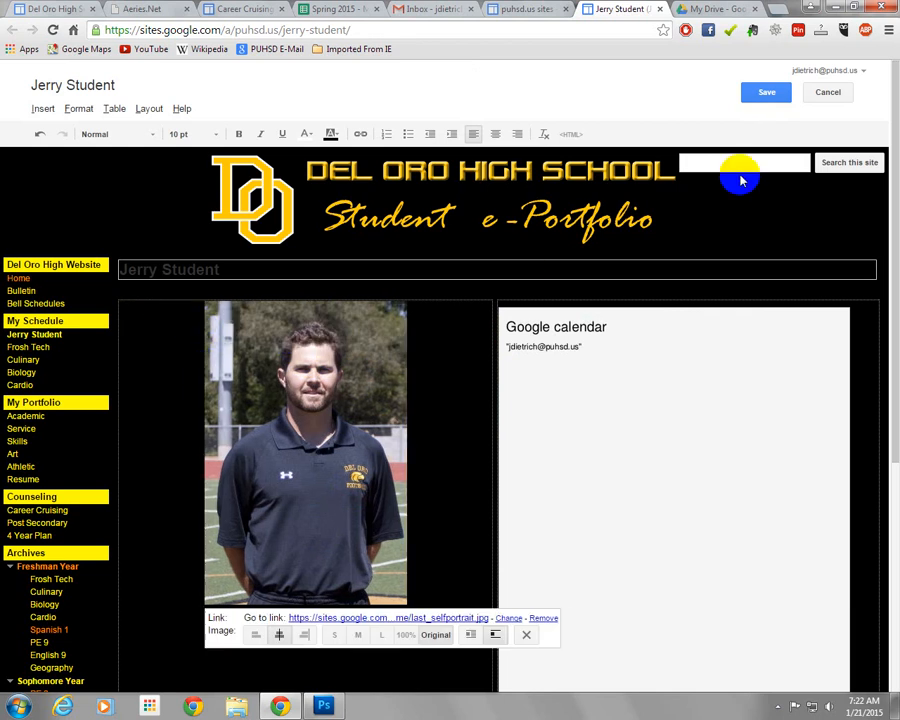
left_click(767, 96)
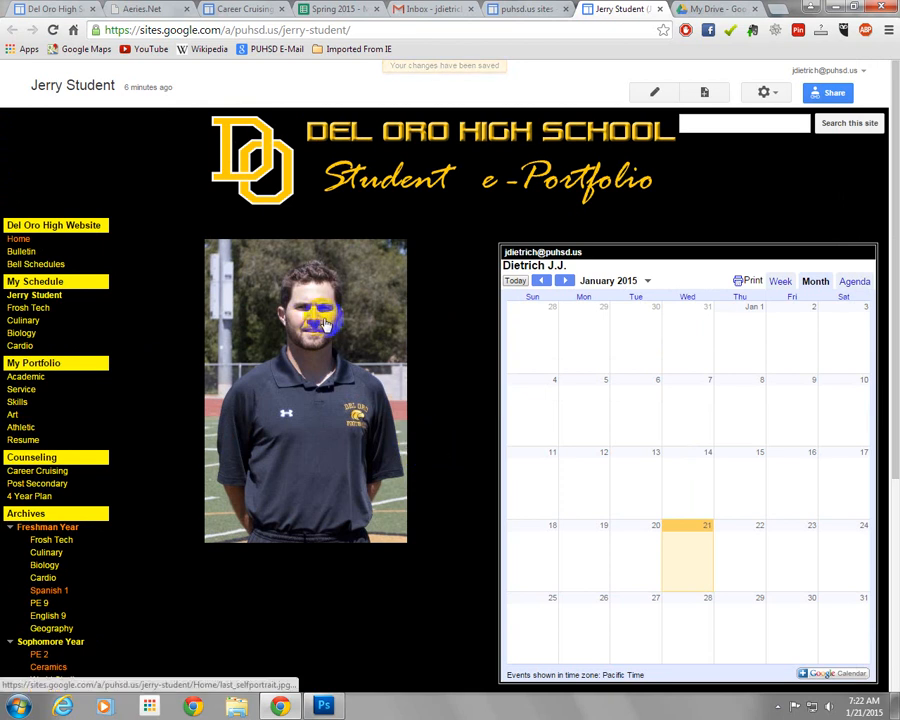
Switch to Google Drive and upload last_selfportrait.jpg from the Pictures library to My Drive.
left_click(712, 9)
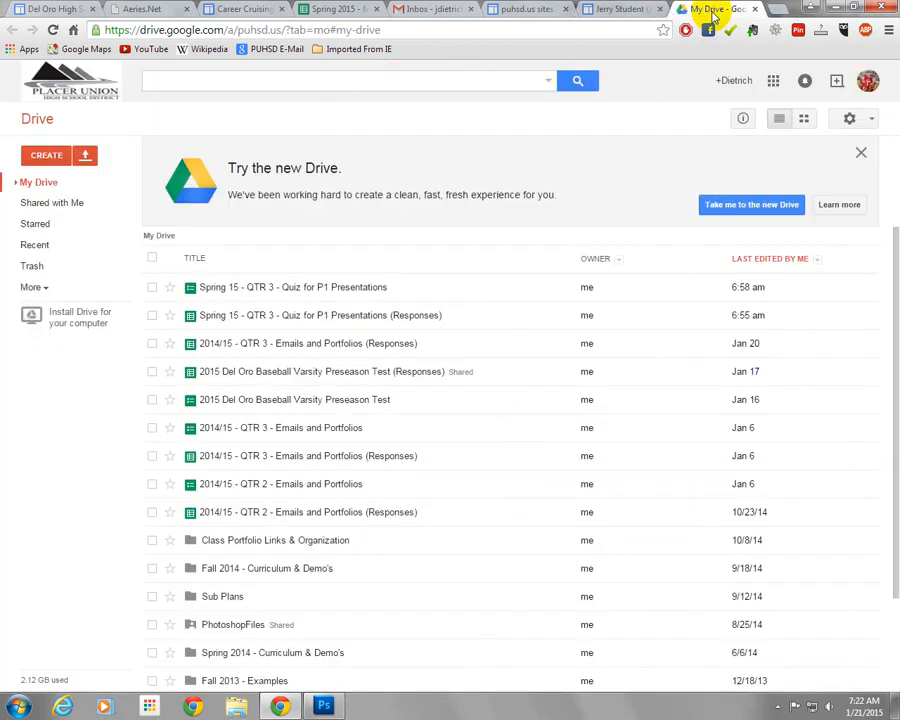
left_click(84, 156)
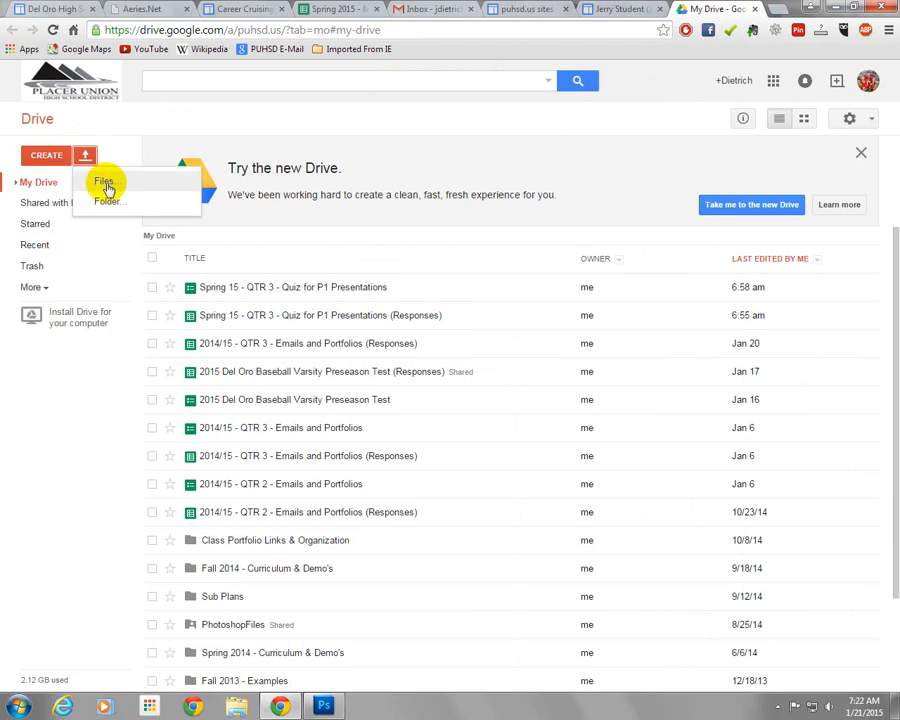
left_click(105, 183)
scroll(278, 288, "down", 5)
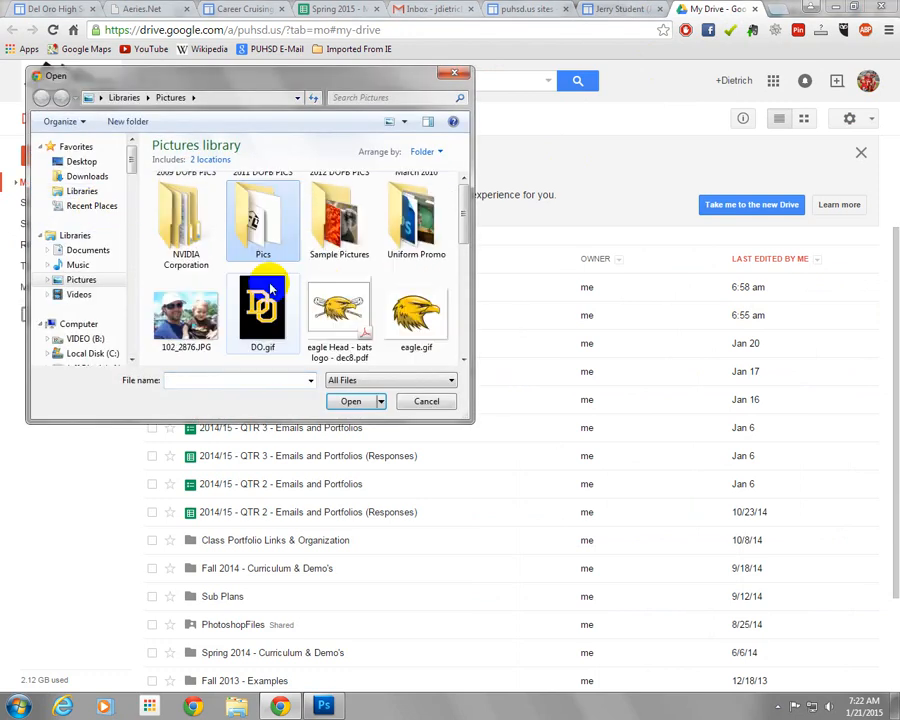
left_click(336, 250)
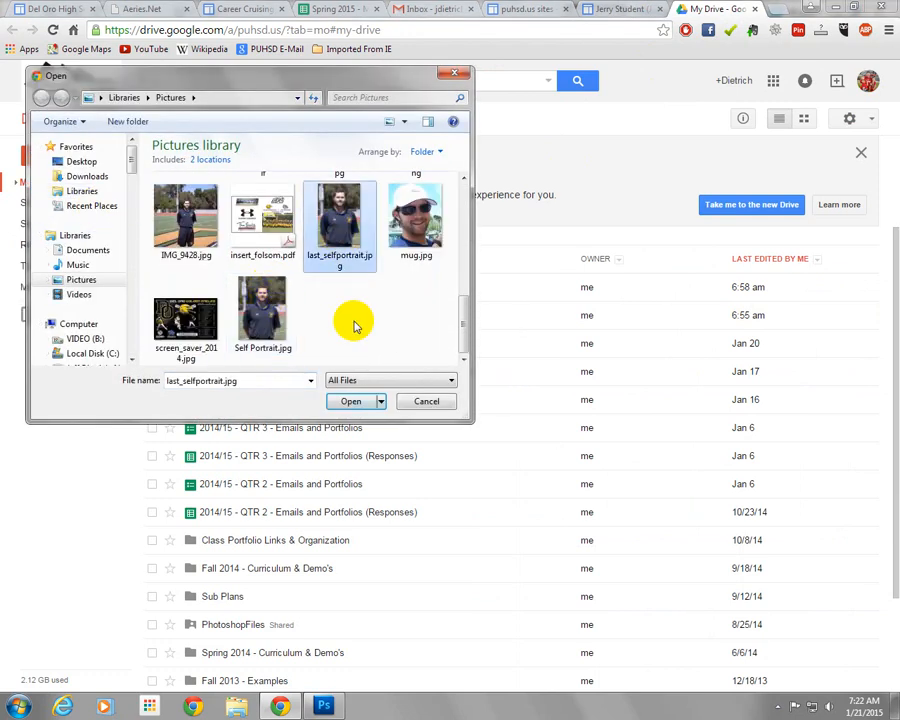
left_click(350, 401)
left_click(237, 440)
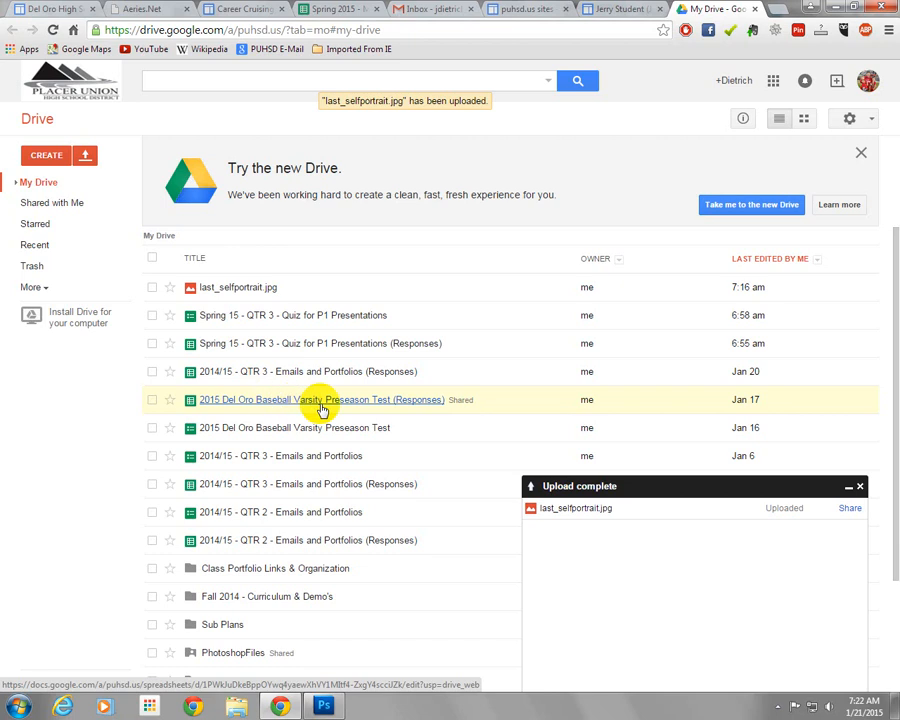
left_click(784, 707)
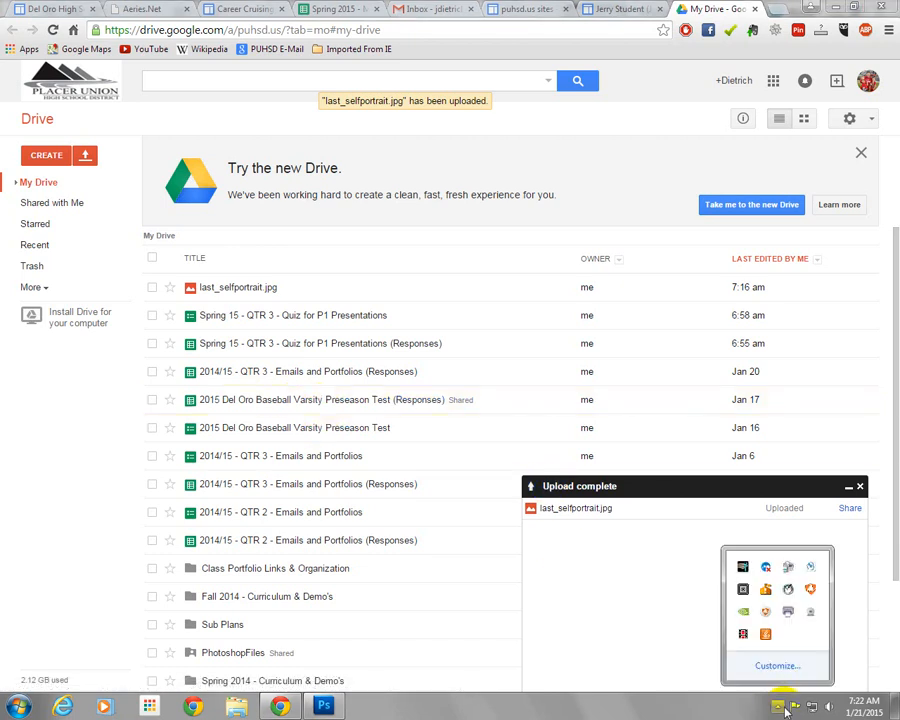